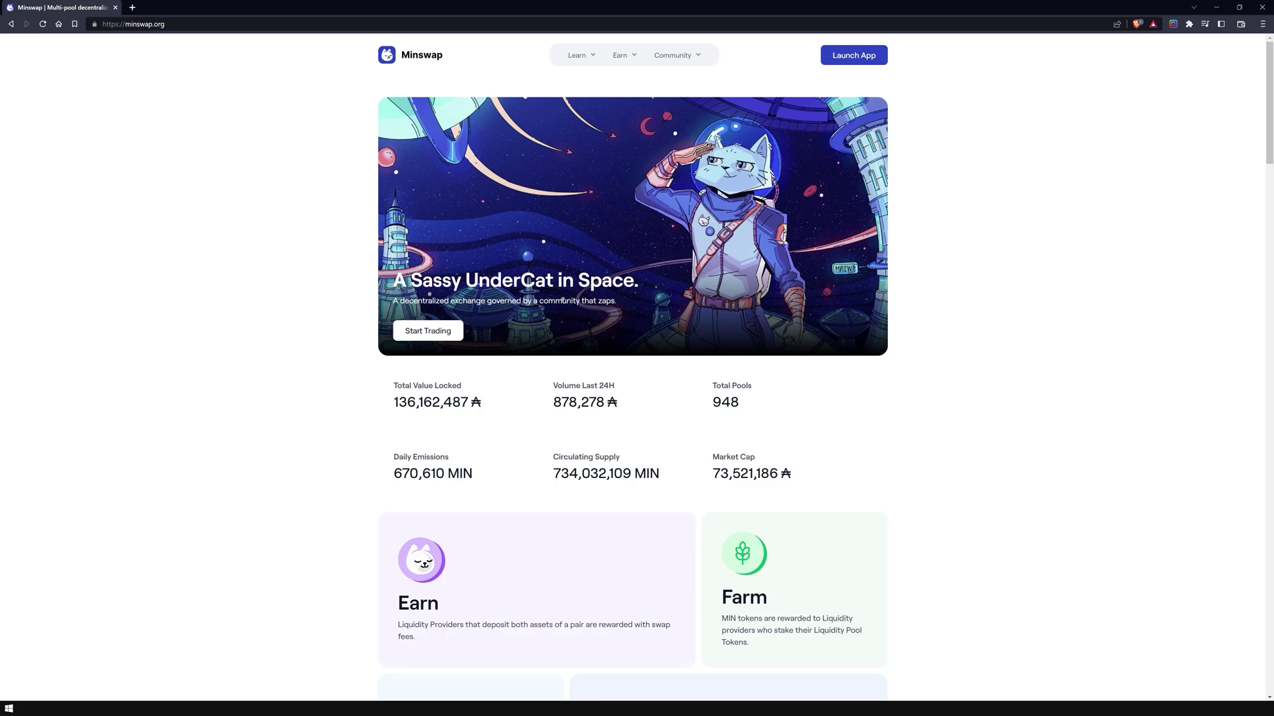
Step: Launch the Minswap trading app and check the sorting options of the Top Pools list
click(854, 55)
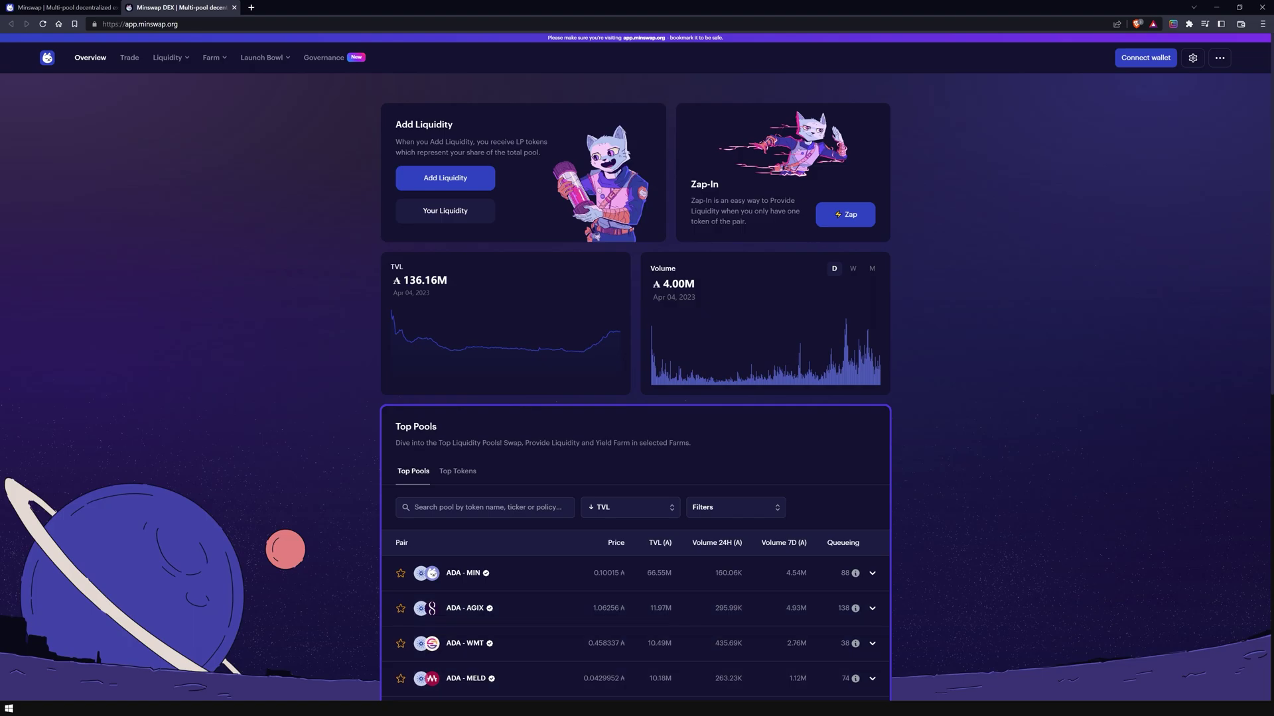
click(630, 507)
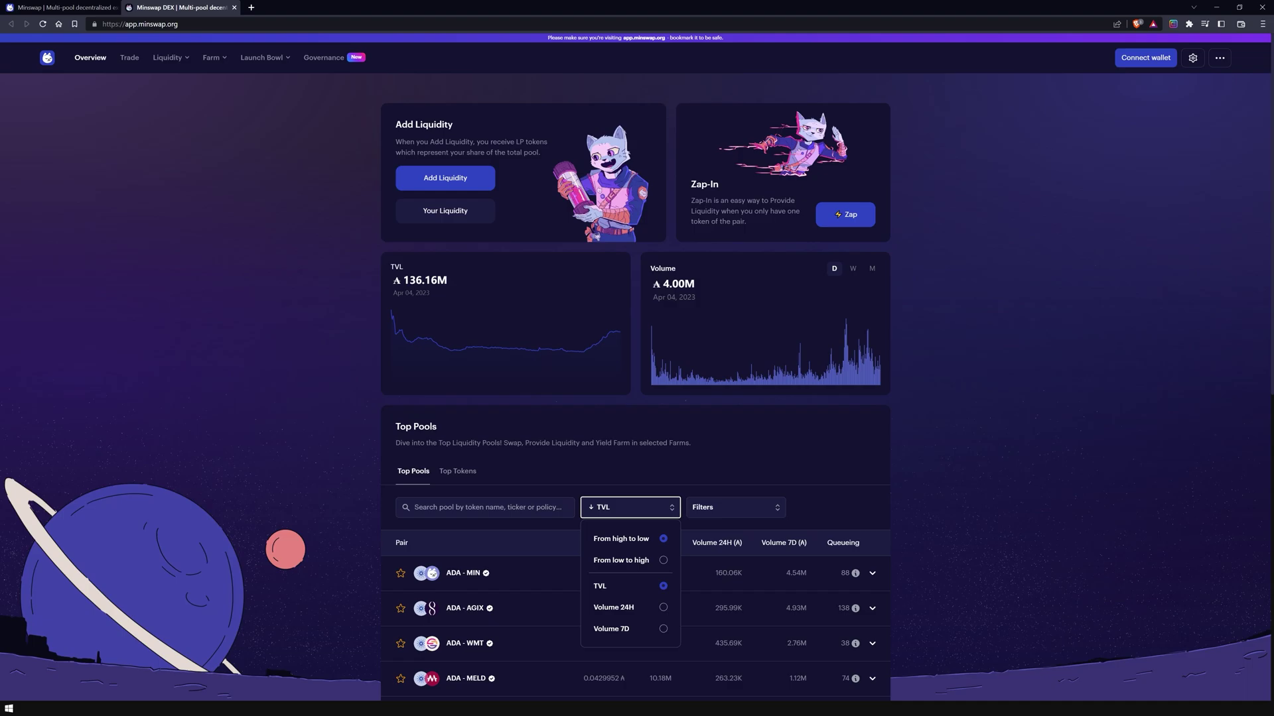
key(Escape)
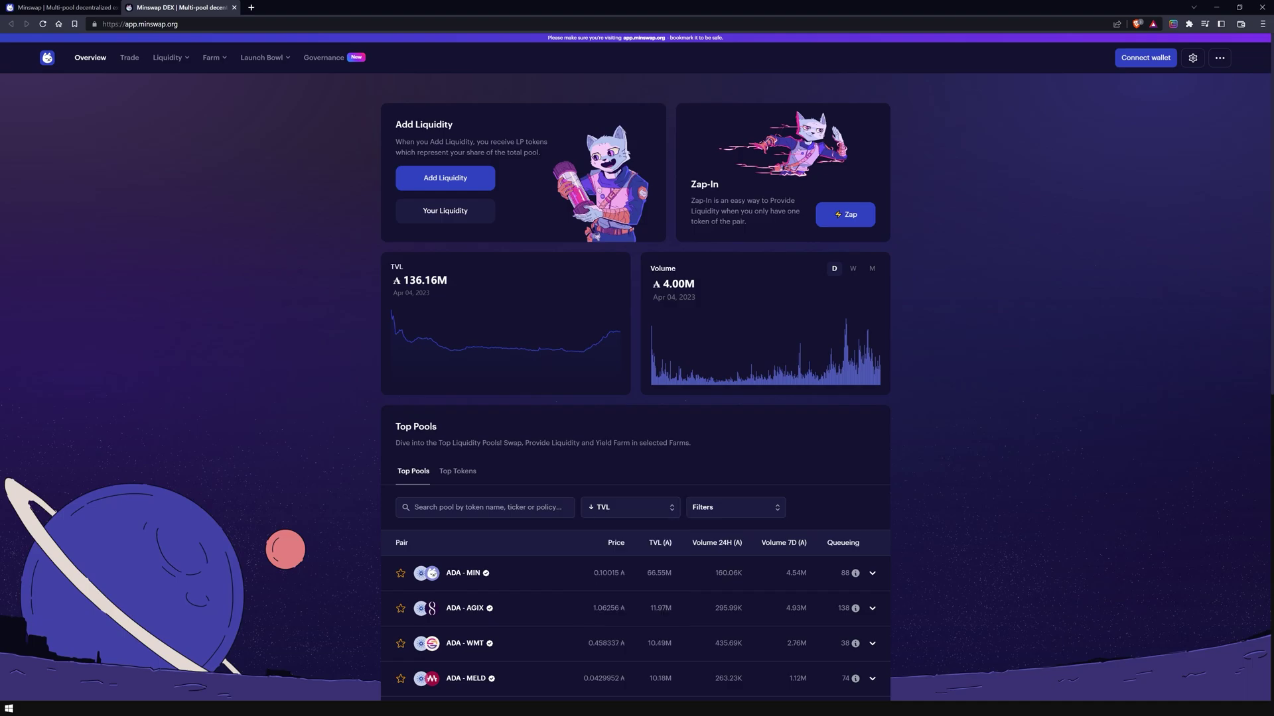
Step: Try the Light theme in the app settings and switch back to the Dark theme
click(1193, 57)
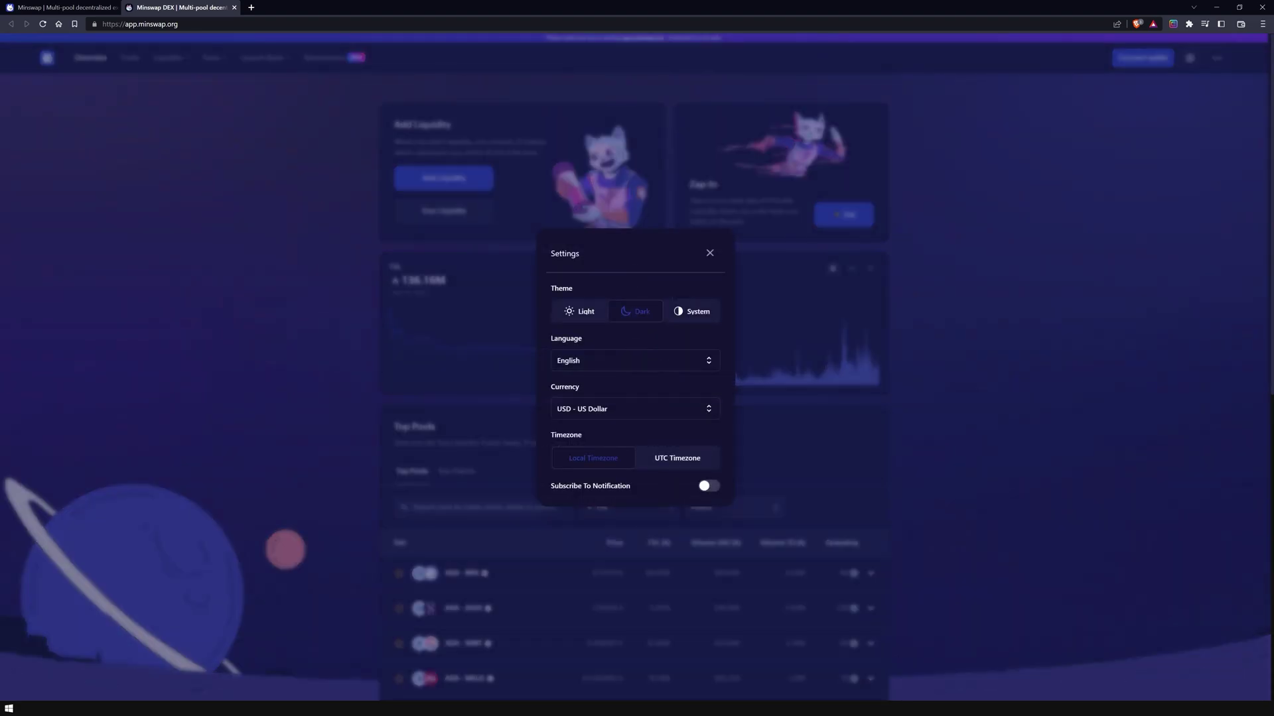
click(578, 311)
click(635, 311)
key(Escape)
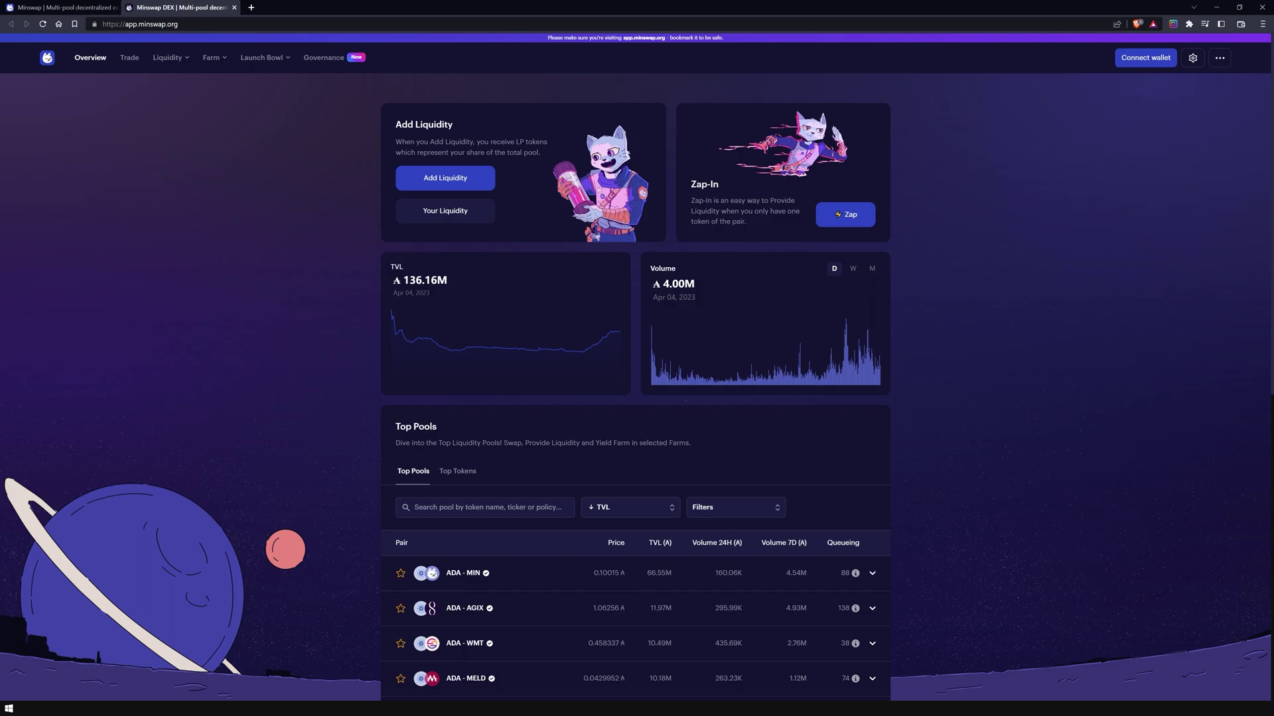
Step: Connect the Eternl wallet to the site and approve the connection request
click(1145, 58)
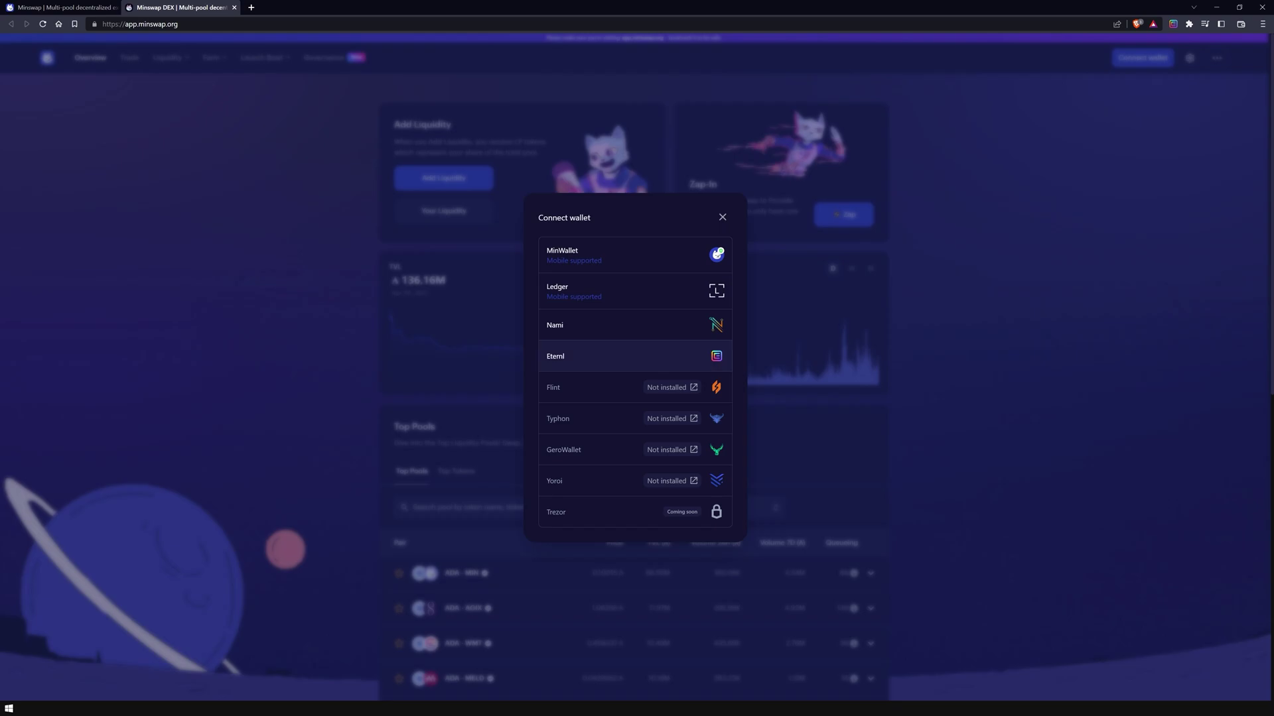
click(597, 356)
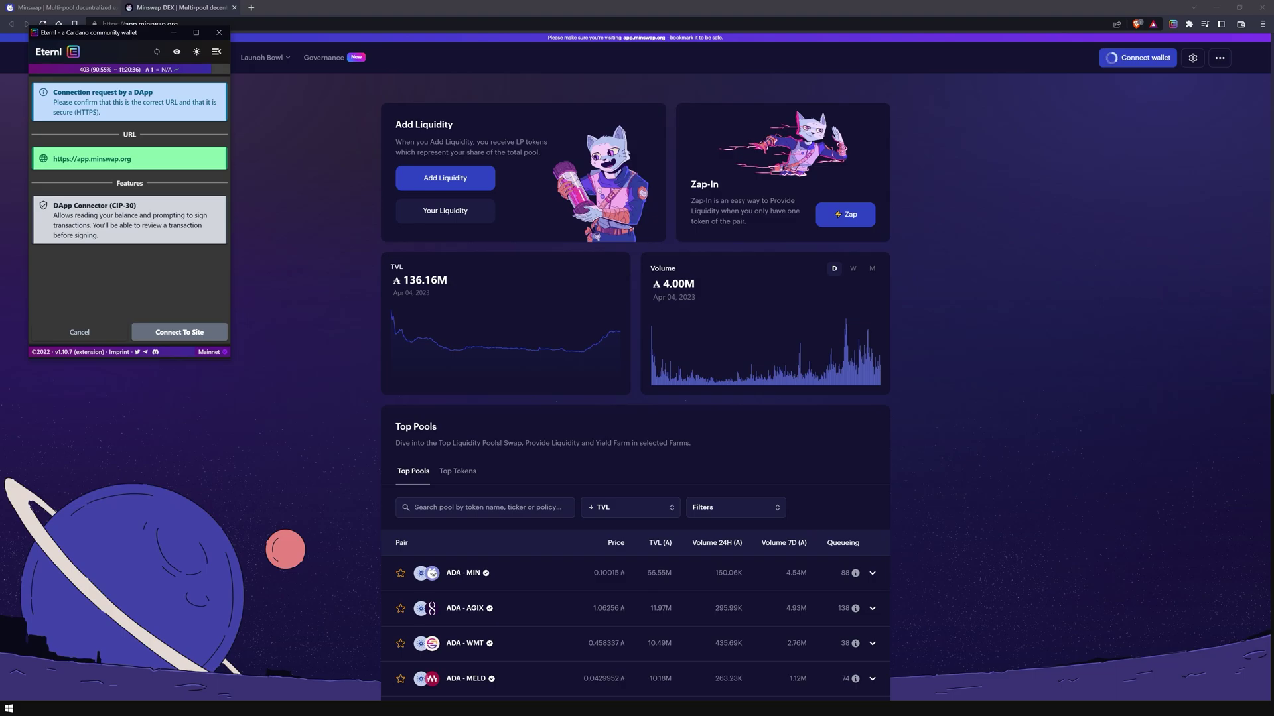
click(179, 332)
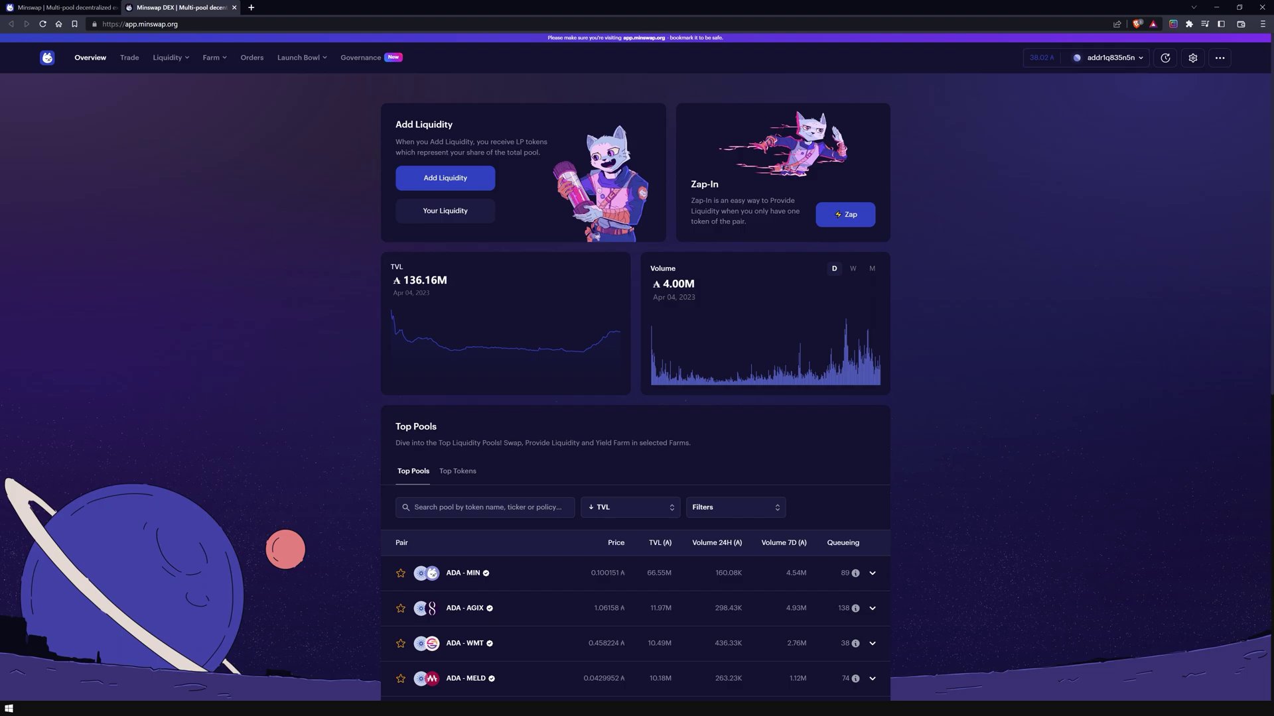
Step: Open the connected wallet's portfolio and examine the ADA and WMT shares in the token allocation chart
click(1109, 58)
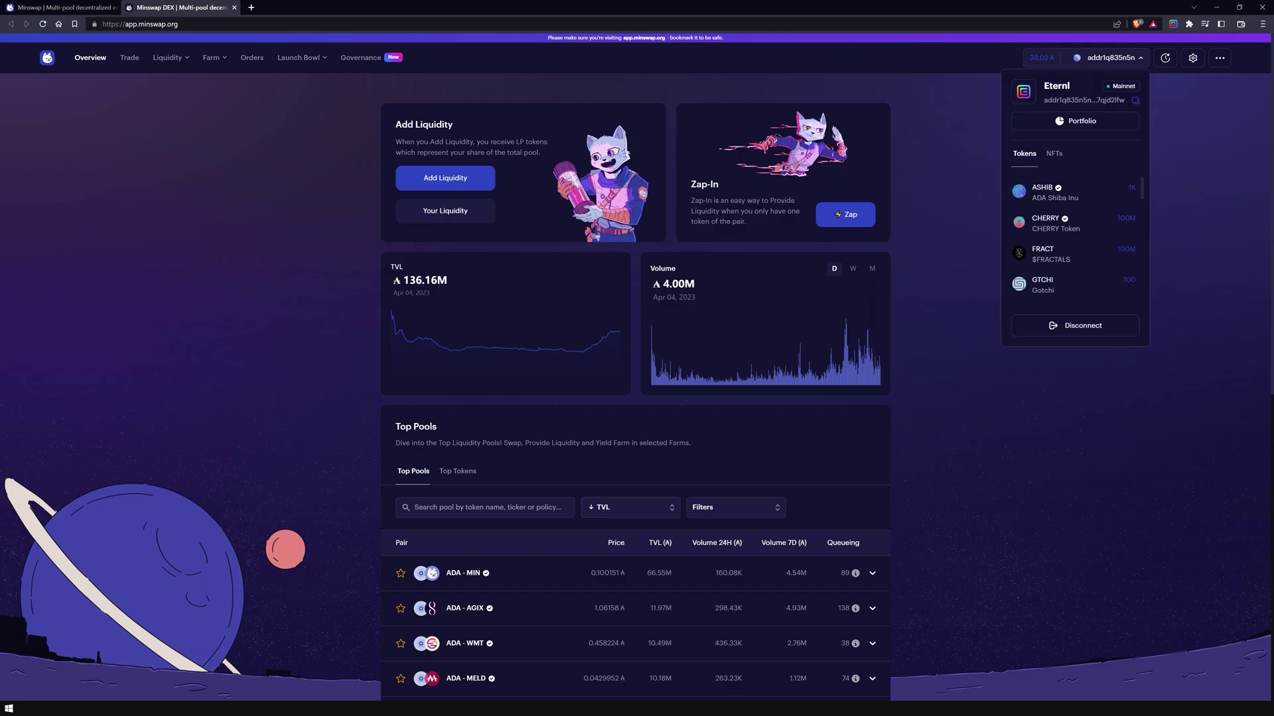
key(Tab)
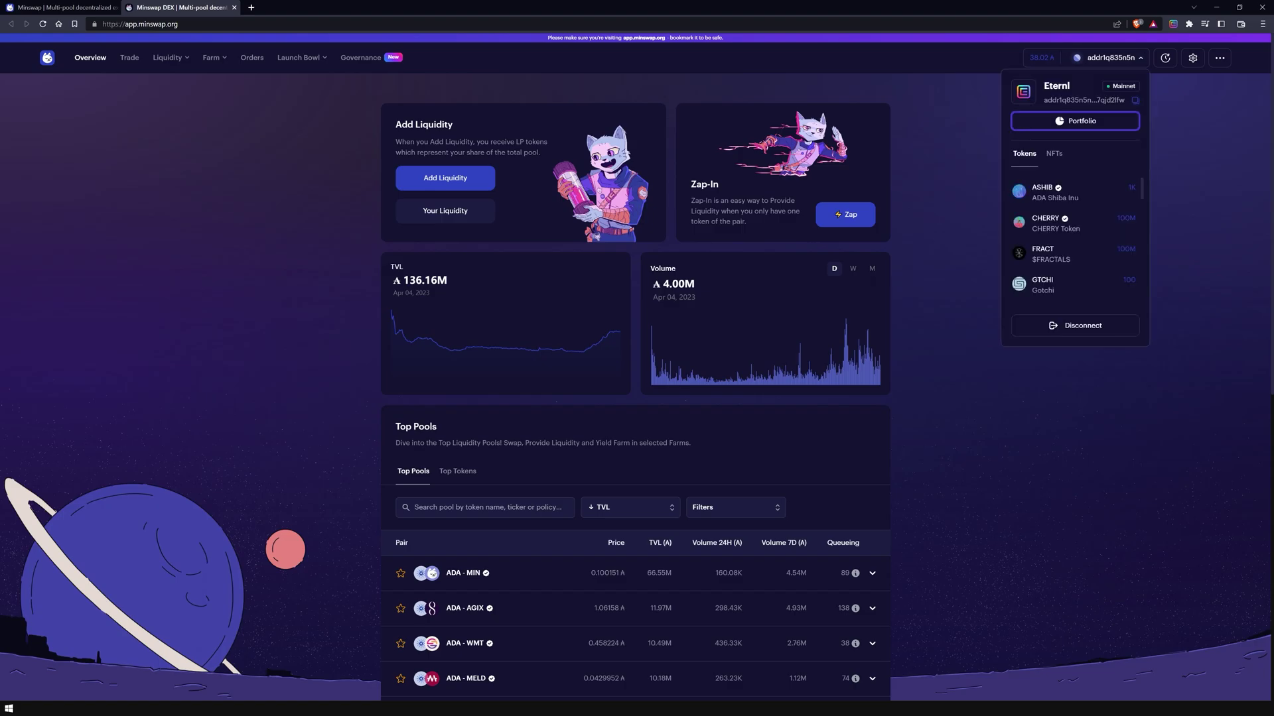
key(Return)
key(Tab)
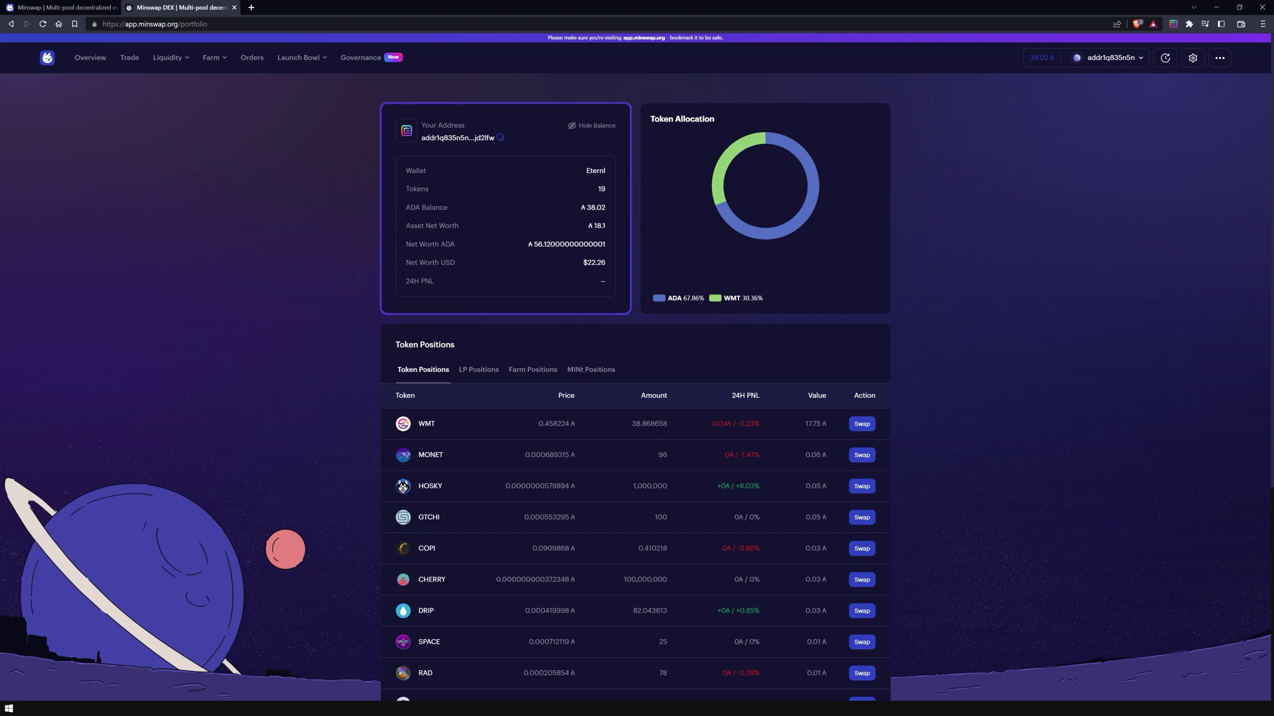
mouse_move(798, 148)
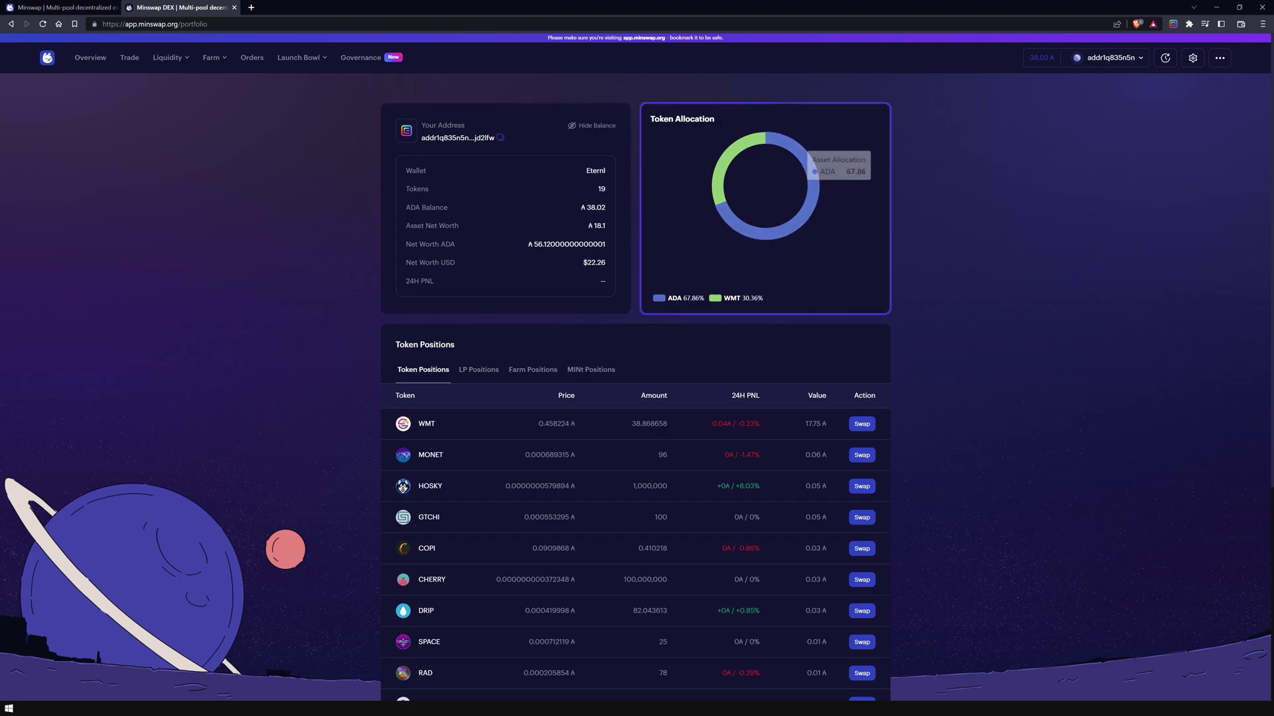
mouse_move(722, 166)
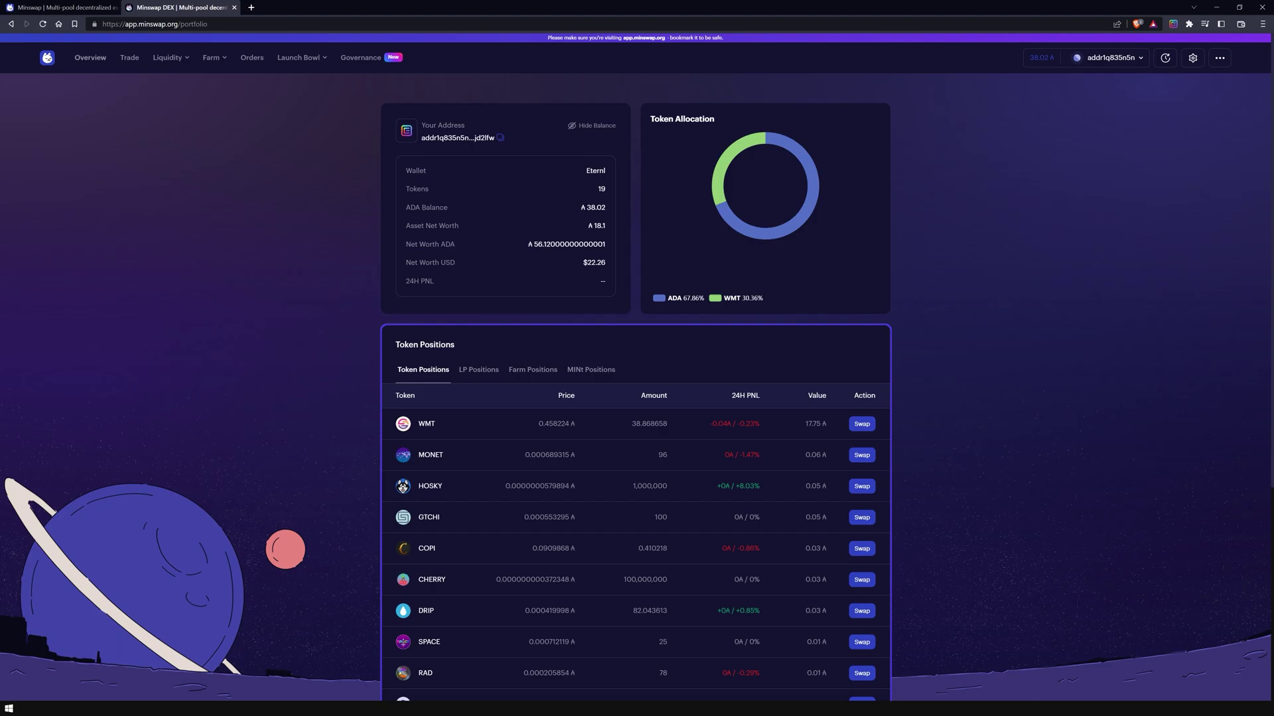
Step: Go to the trade page and review the slippage tolerance and other swap settings
click(90, 57)
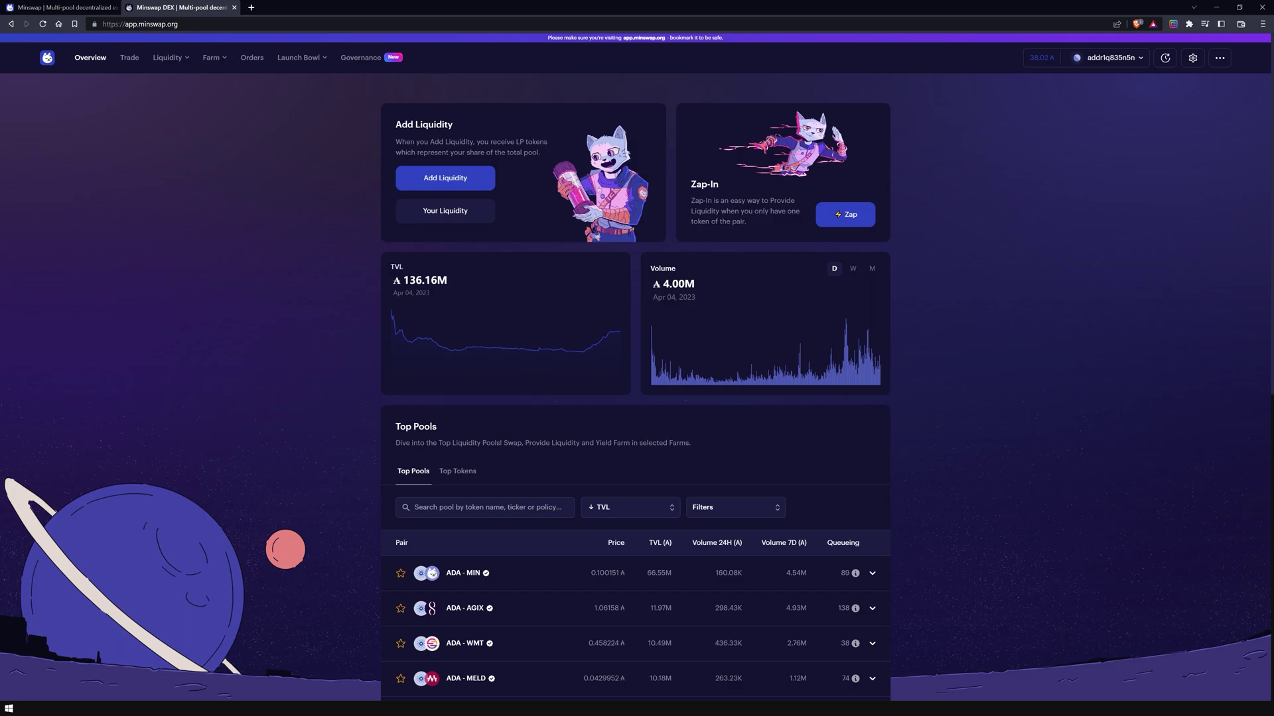
click(129, 58)
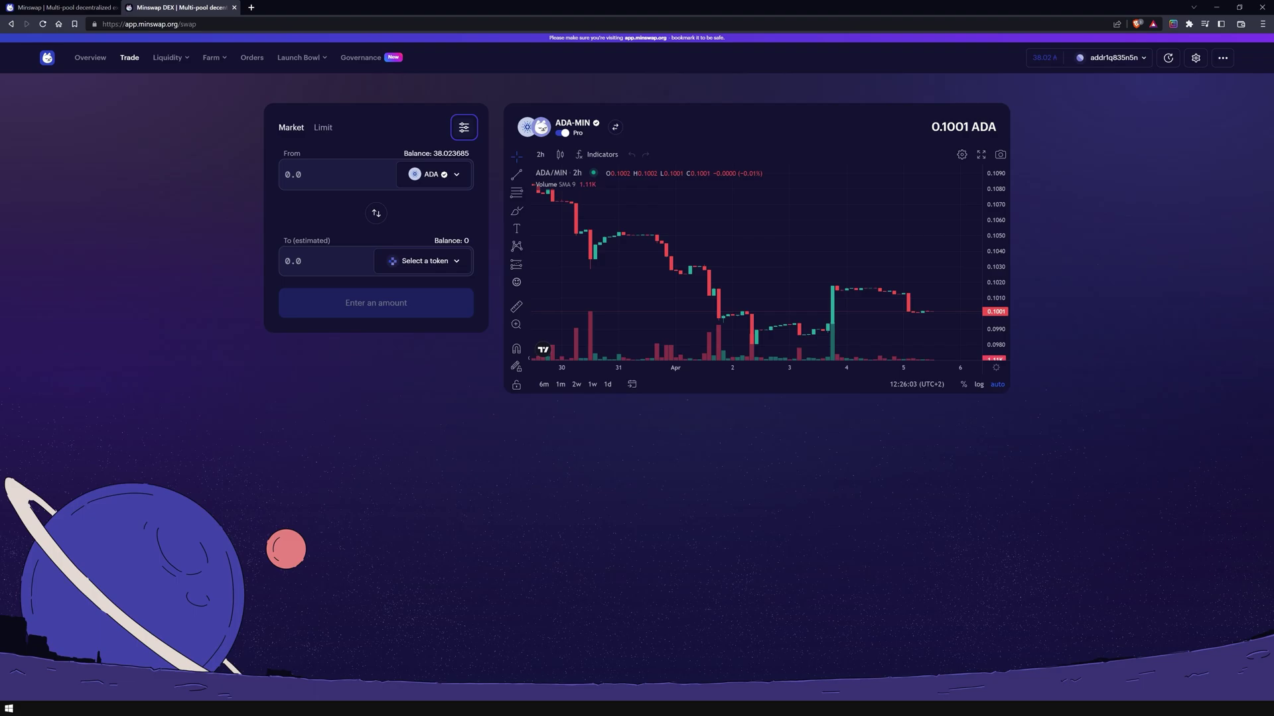
click(464, 127)
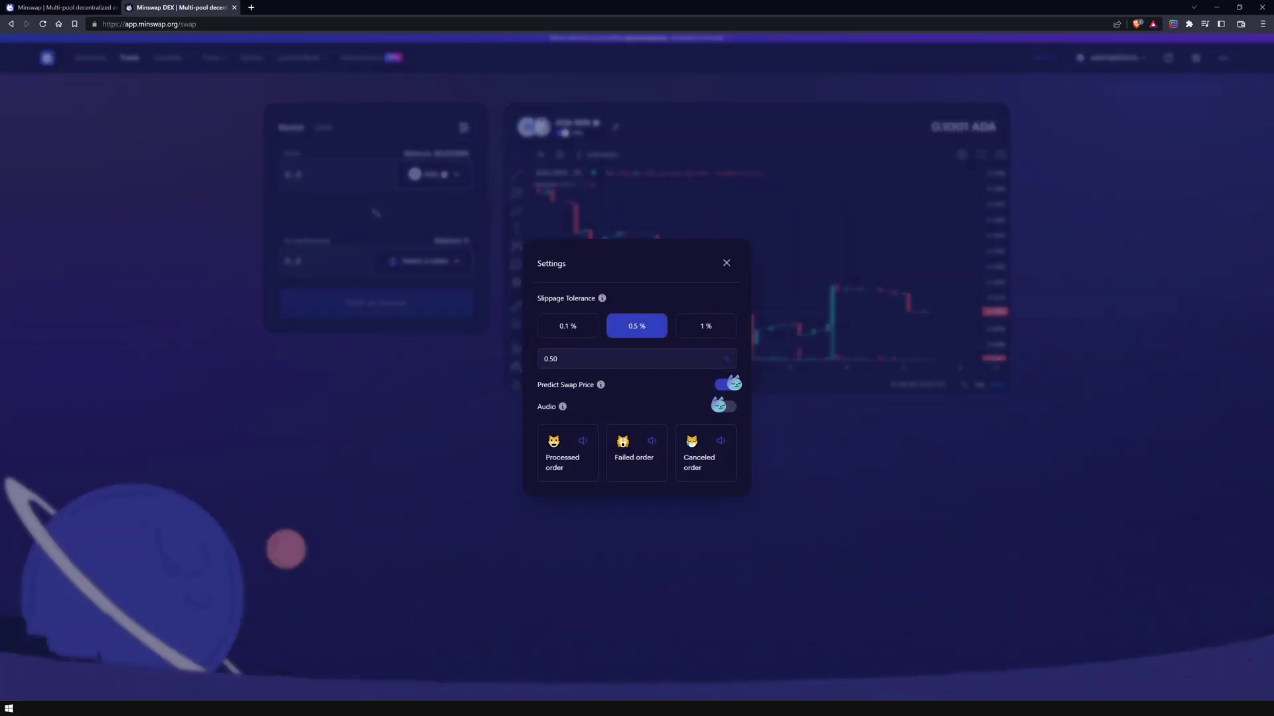
key(Escape)
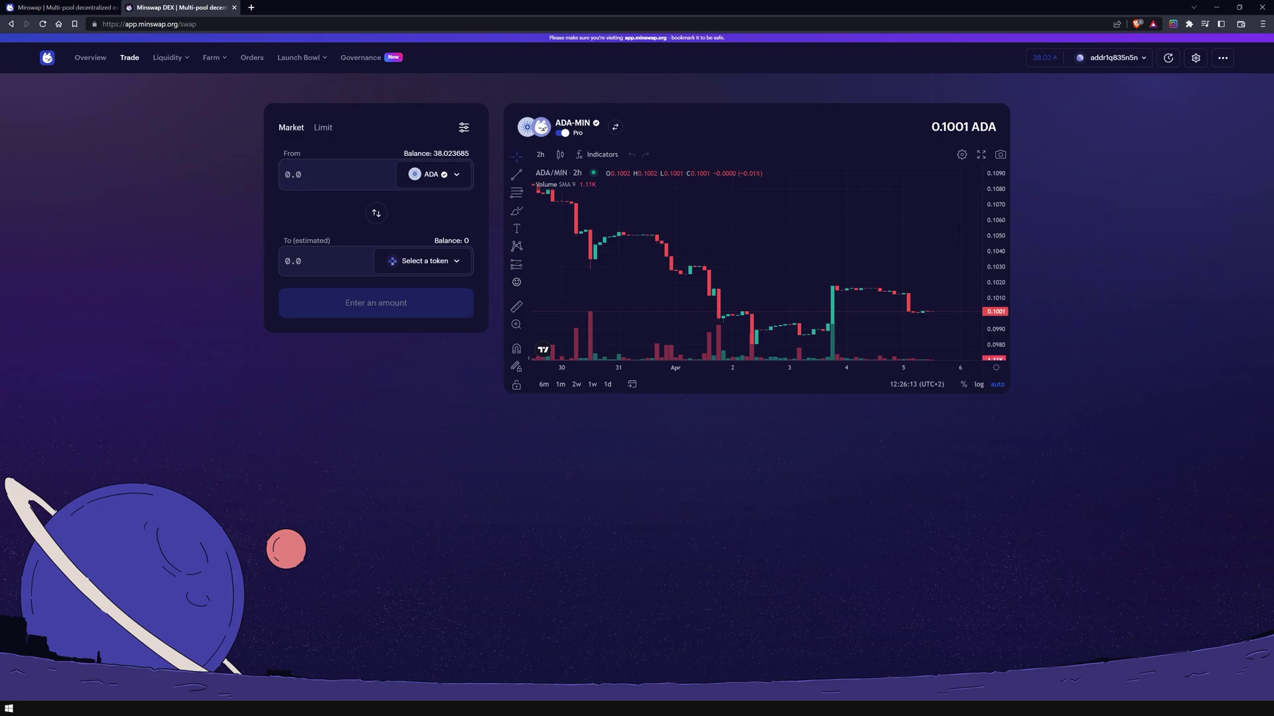
Step: Set the market swap's source amount to 10 ADA after checking the selectable source tokens
click(434, 174)
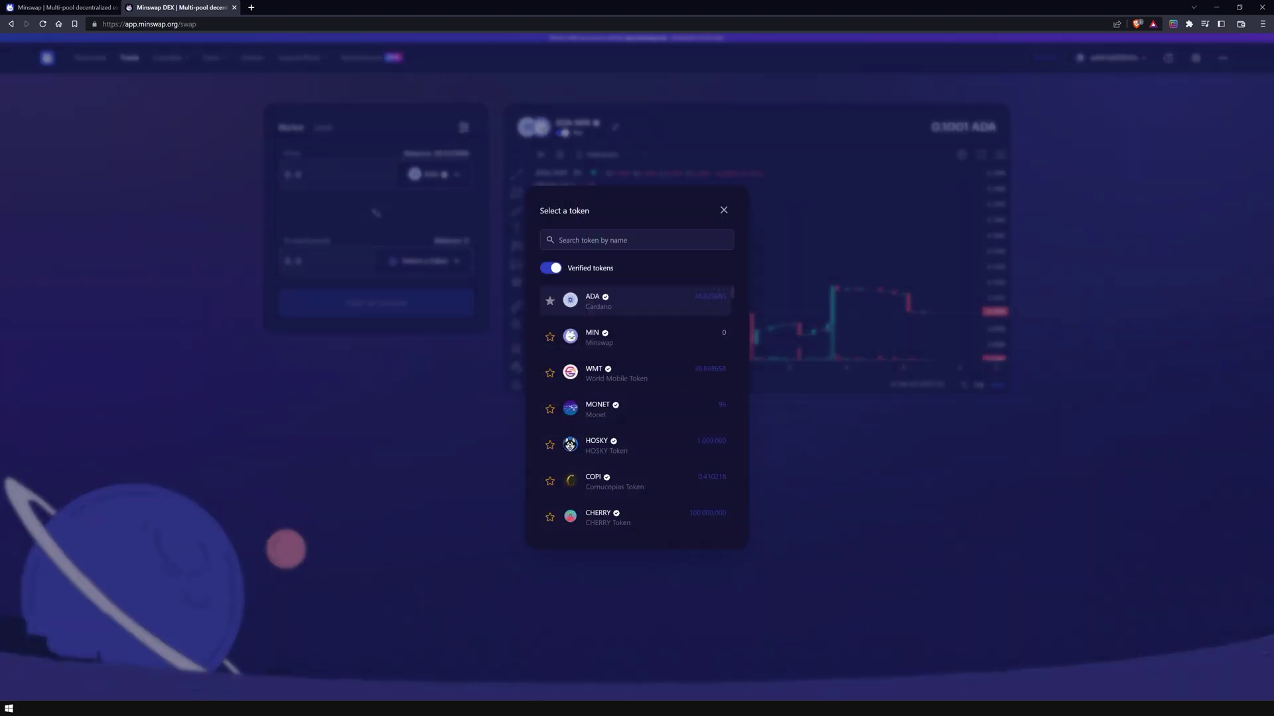
key(Escape)
click(285, 174)
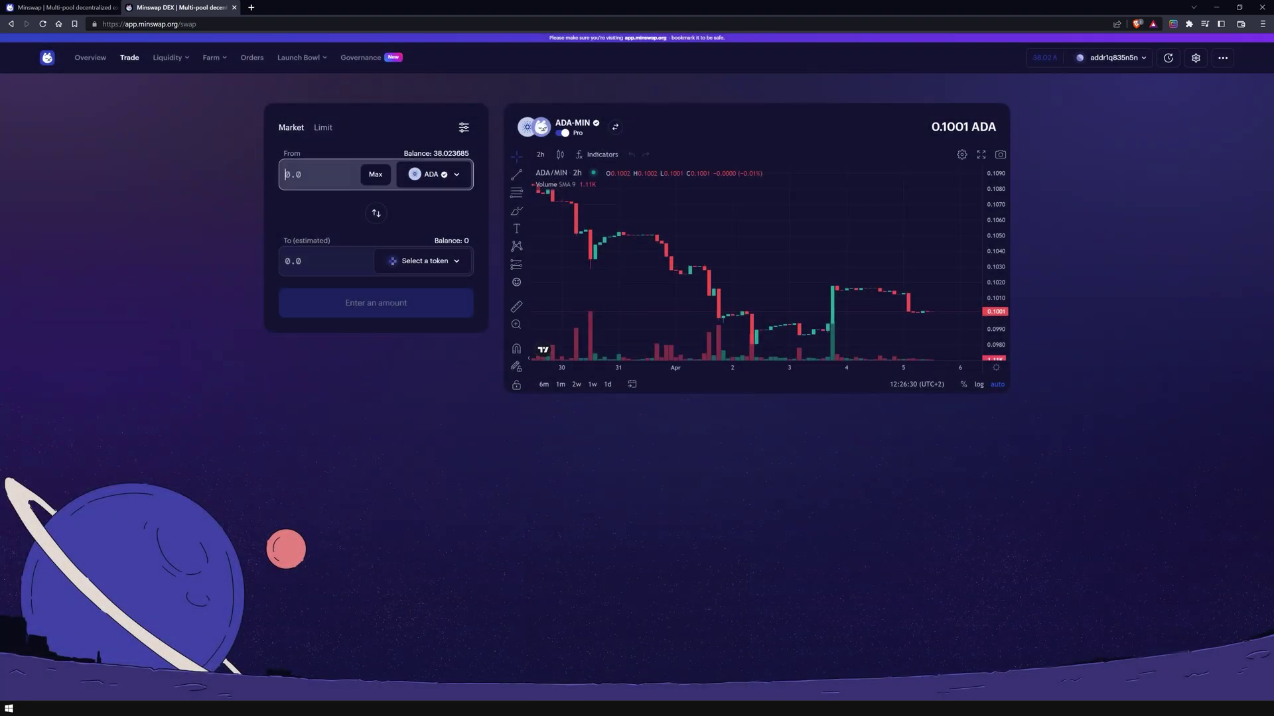
text(10)
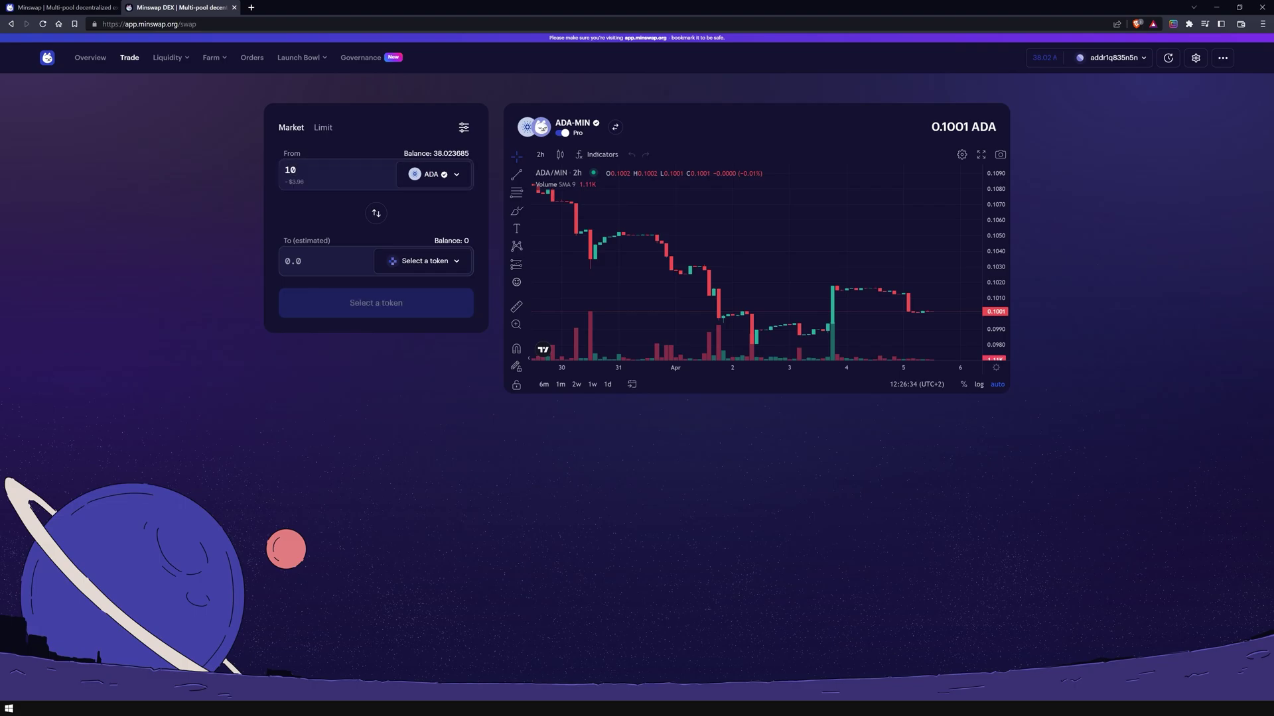
Step: Search for "wmt", check World Mobile Token's information and select WMT as the token to receive
click(422, 261)
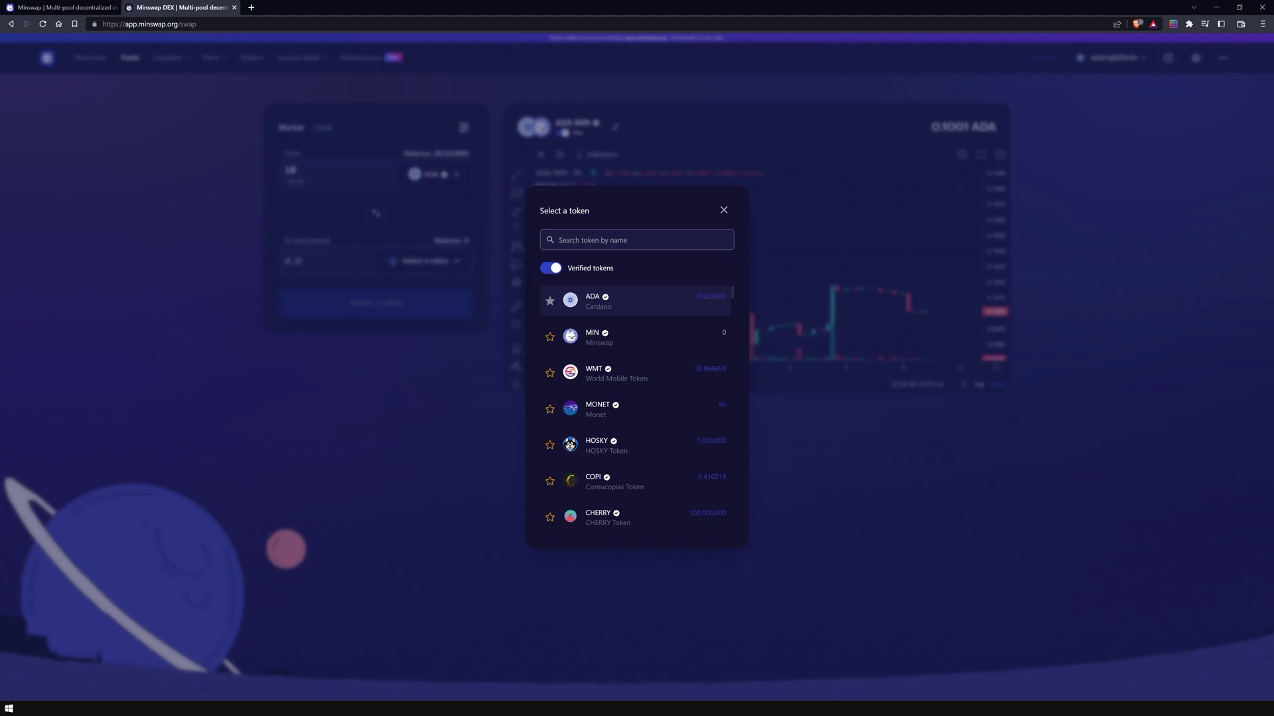
click(559, 240)
text(wmt)
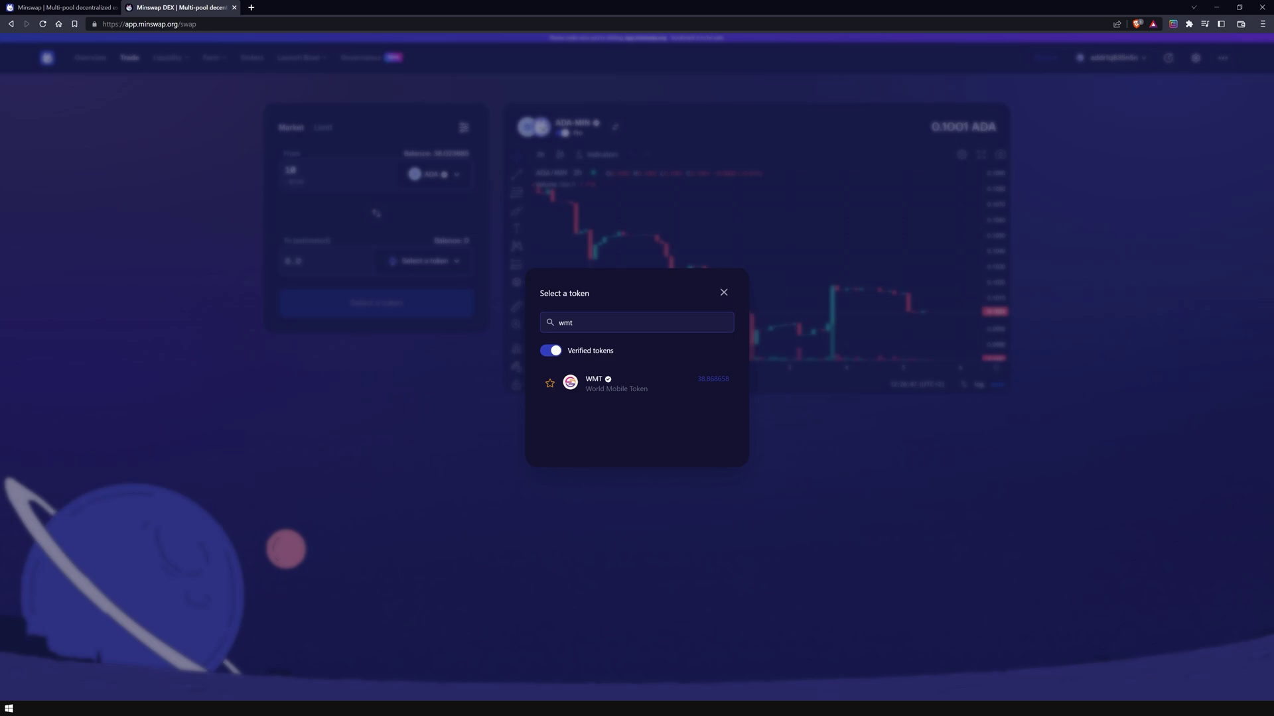
mouse_move(570, 382)
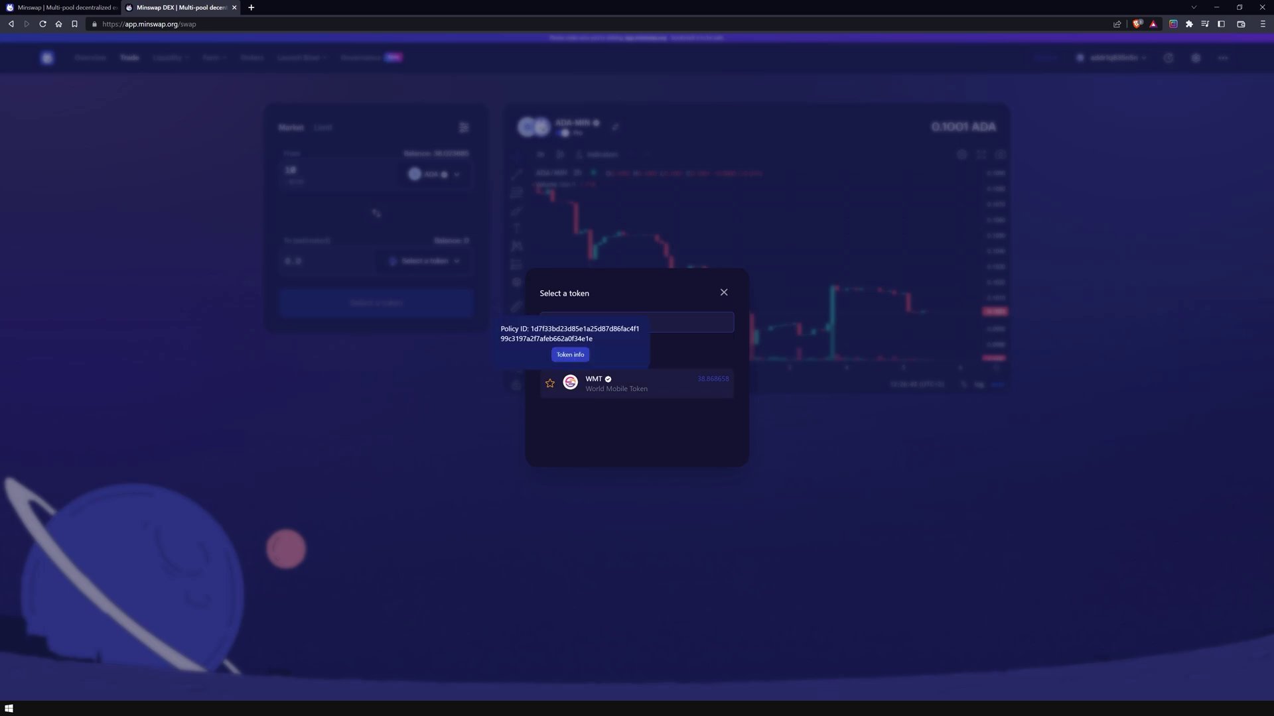
click(569, 355)
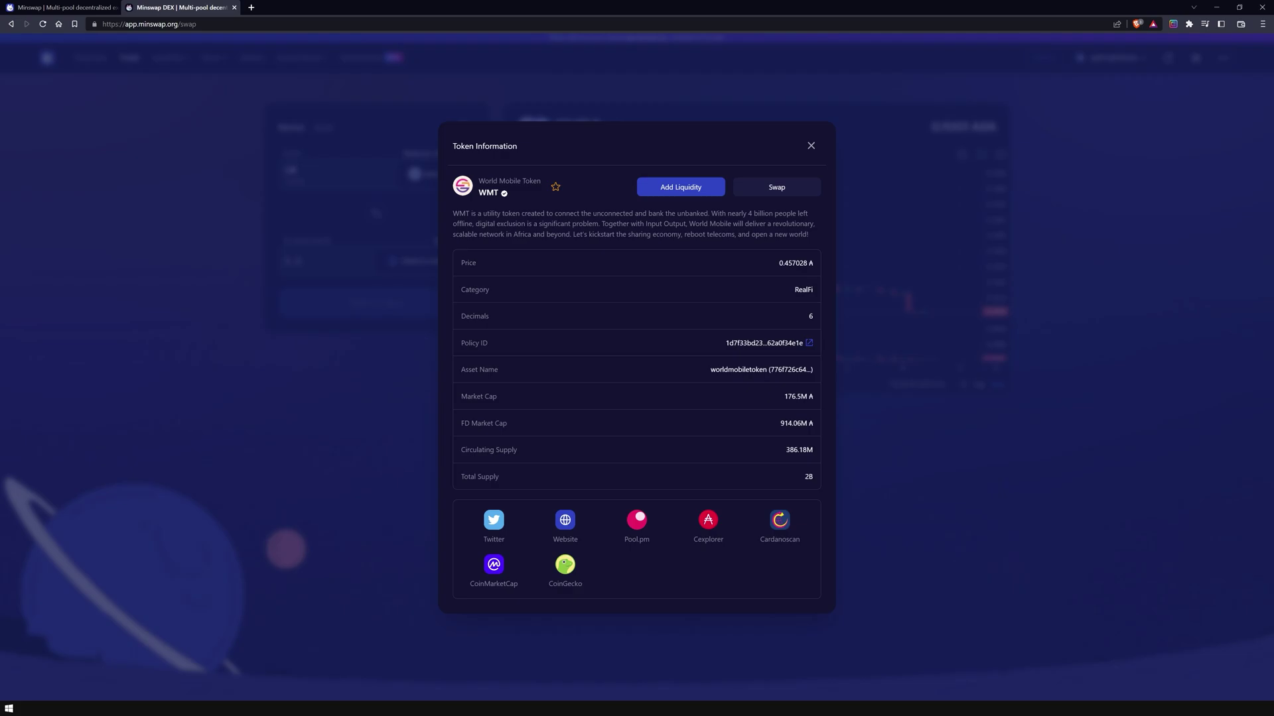
key(Escape)
click(636, 383)
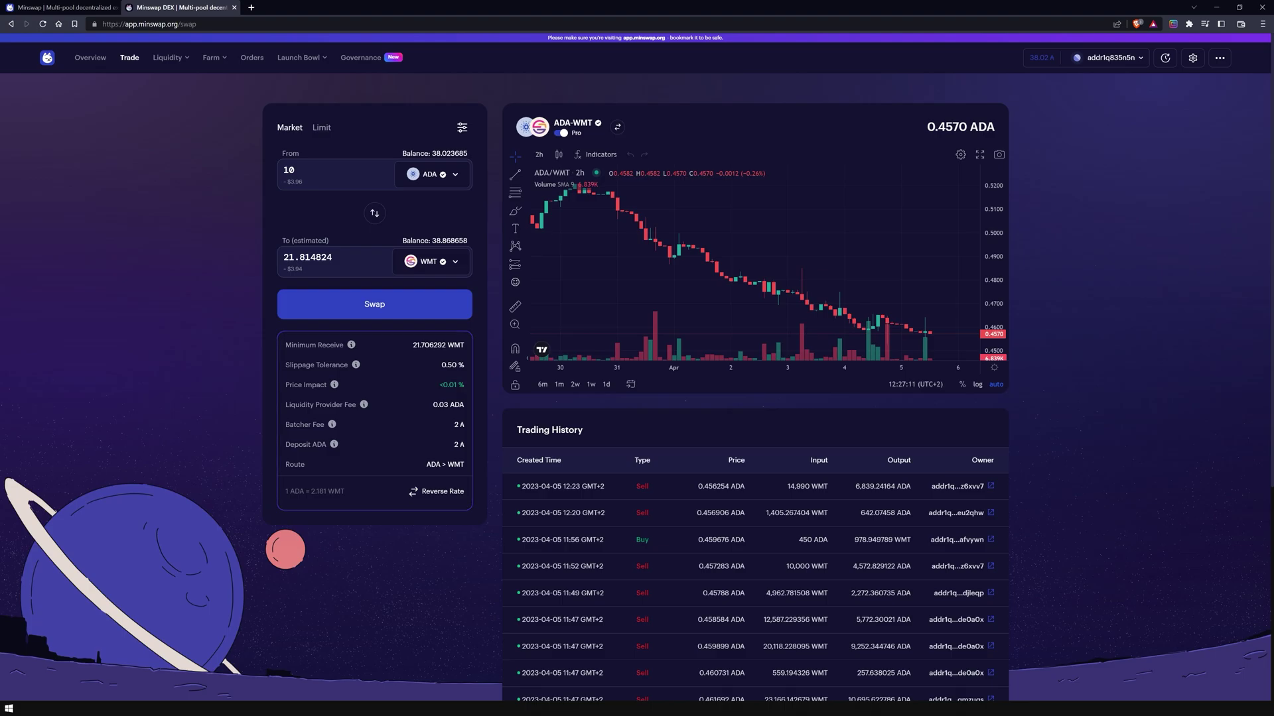
Step: Confirm the swap of 10 ADA for WMT, sign it with the wallet's spending password and dismiss the pending transactions
click(374, 304)
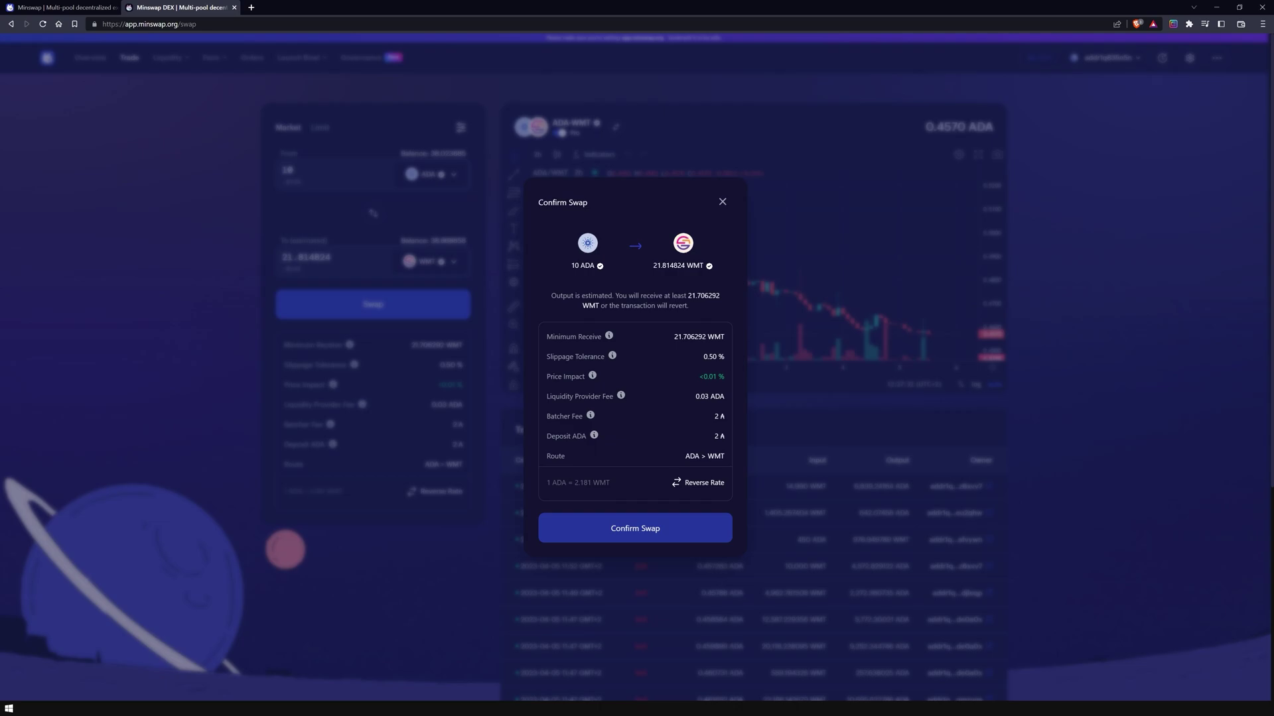
key(Return)
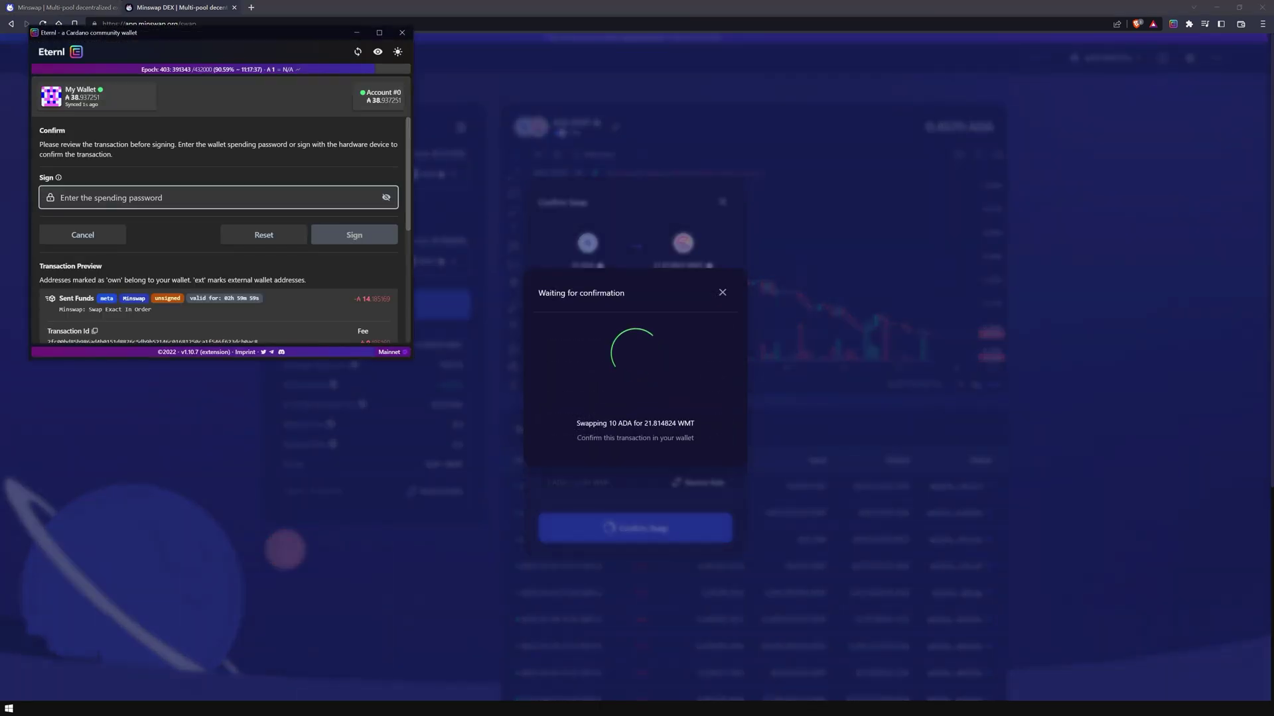
text(•••••••••••••)
key(Return)
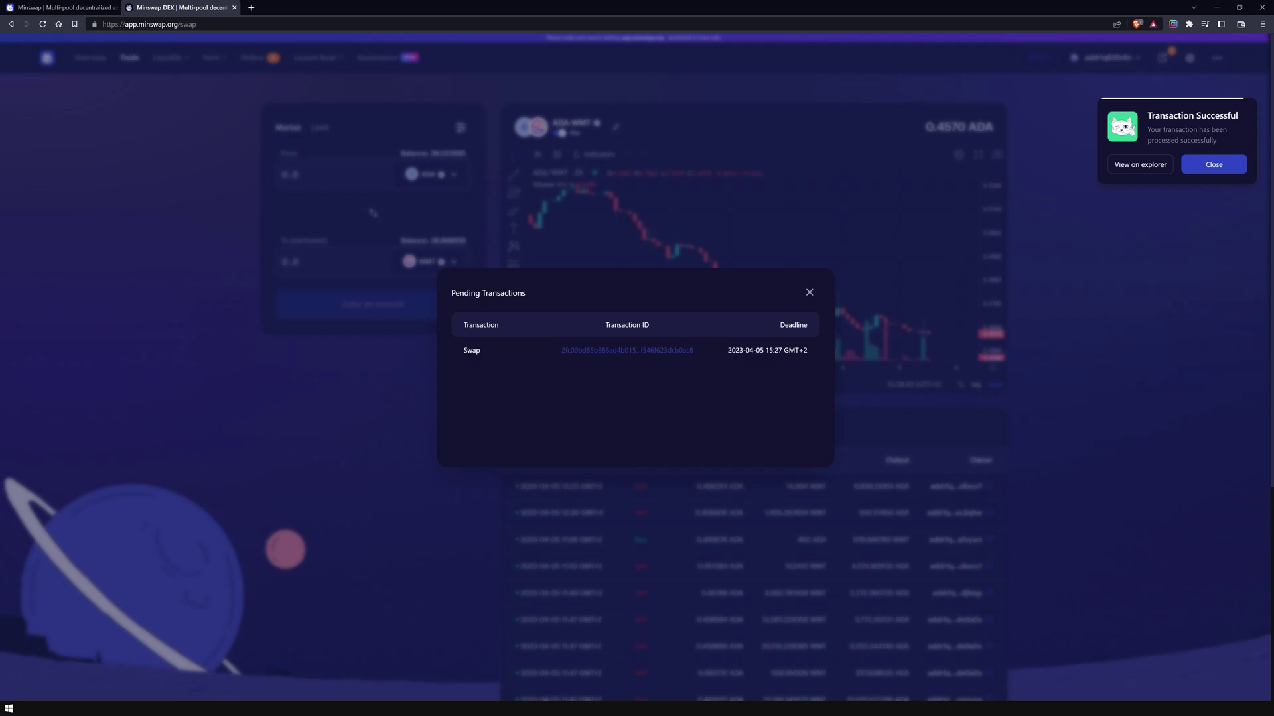
key(Escape)
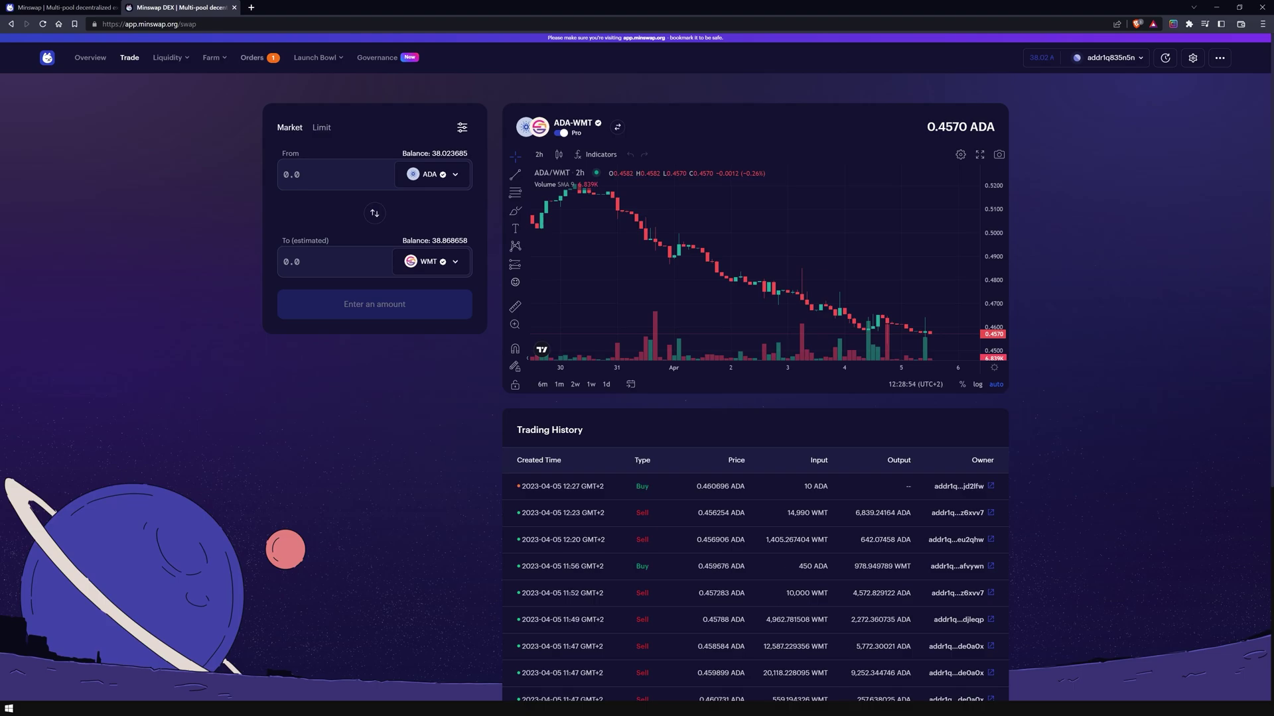
Step: Check the details of the newest ADA-WMT swap in the orders list
click(252, 58)
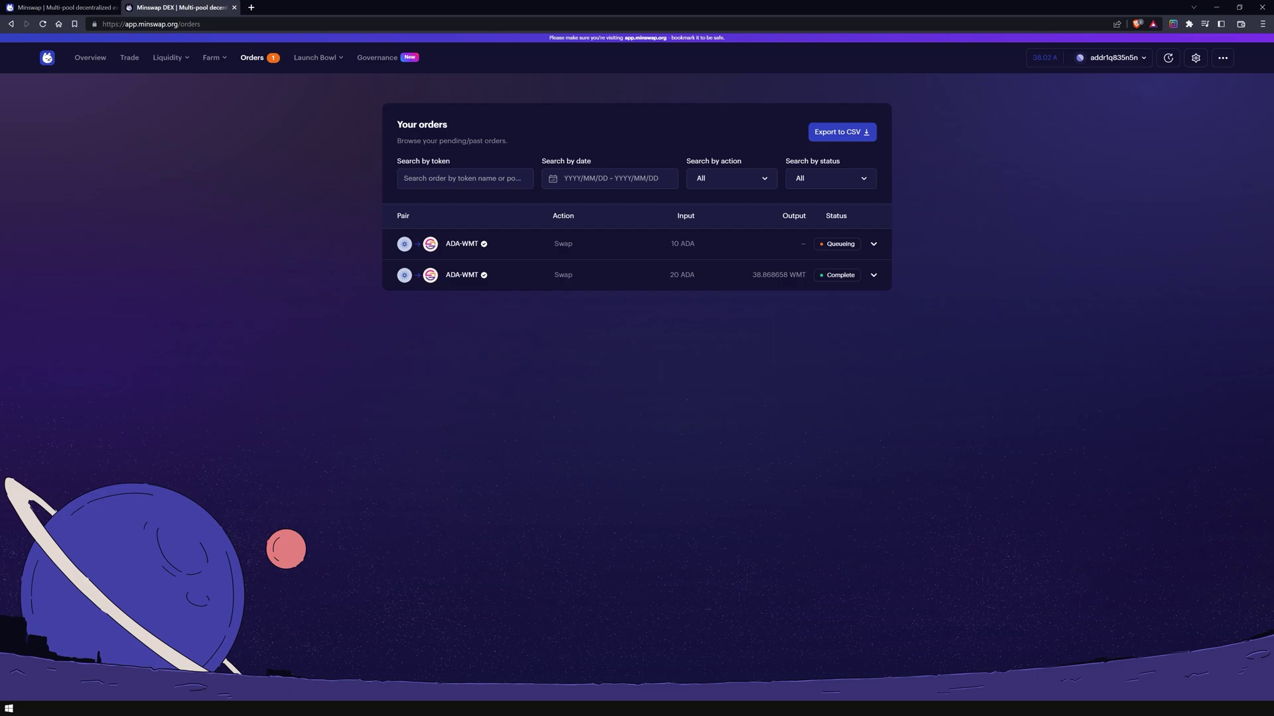
click(873, 244)
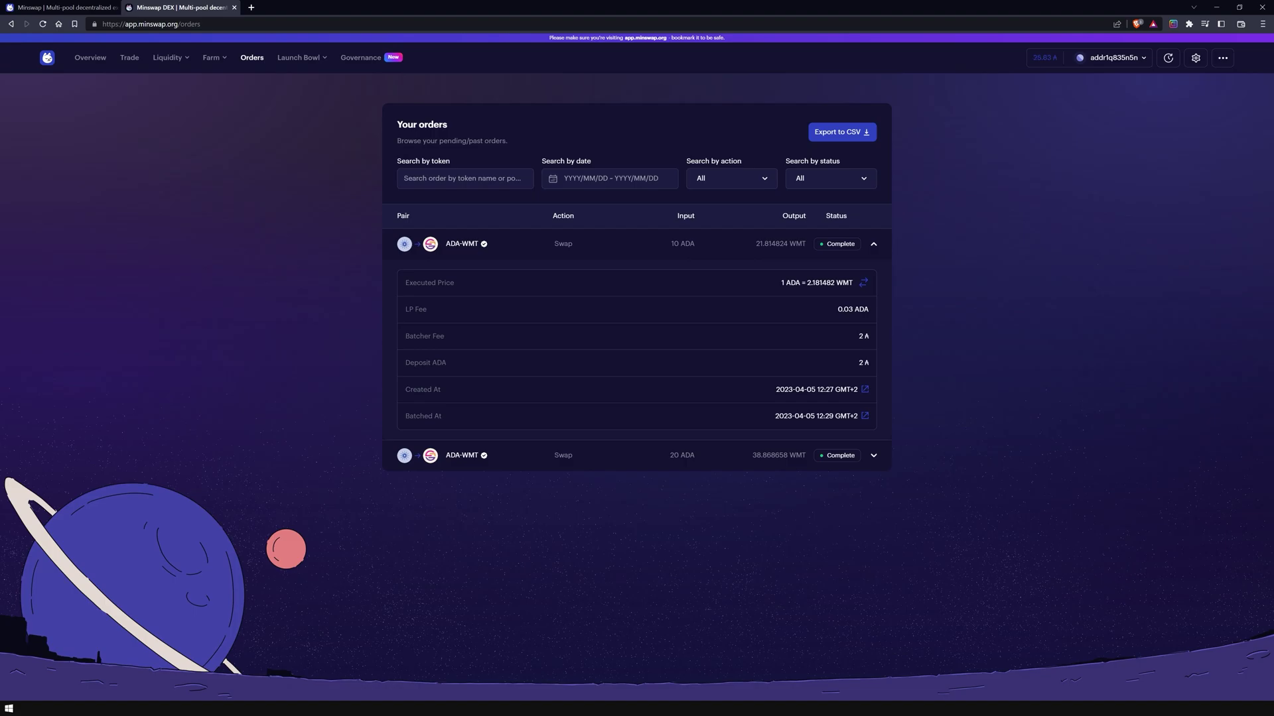
click(873, 245)
Step: Start a limit order on the trading page with 10 ADA as the source amount and WMT as the token to receive
click(129, 57)
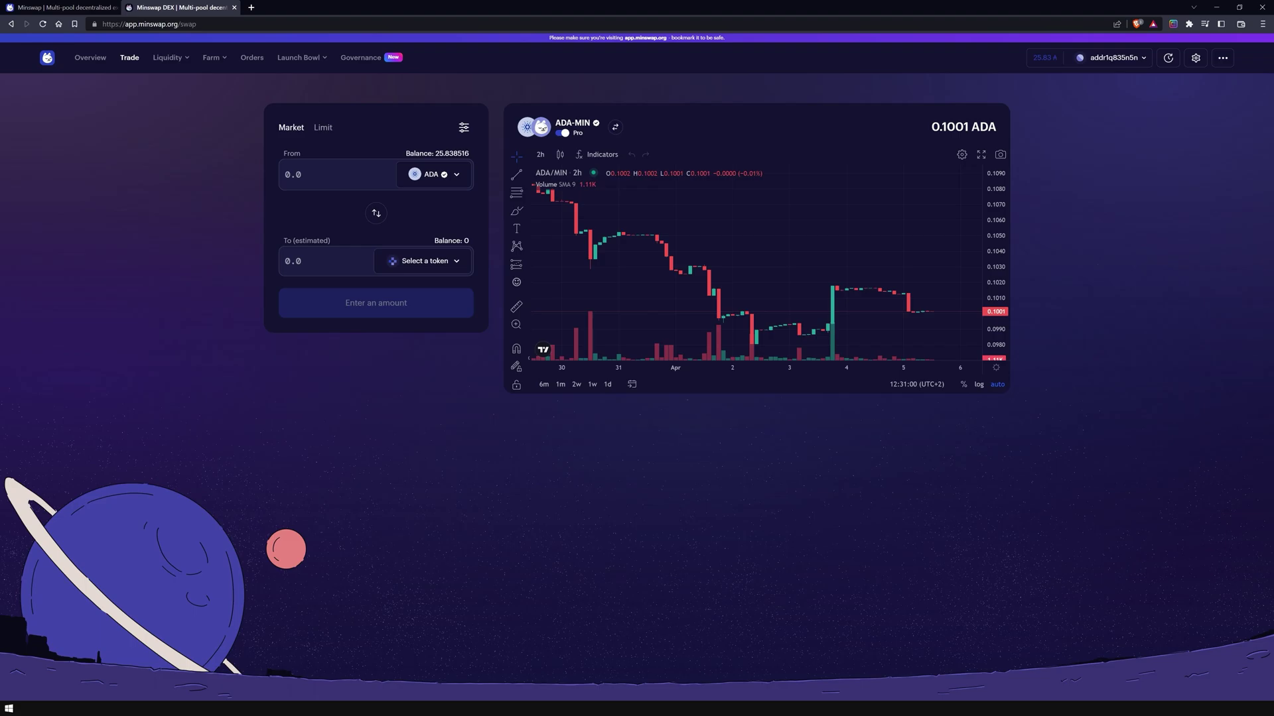
click(323, 127)
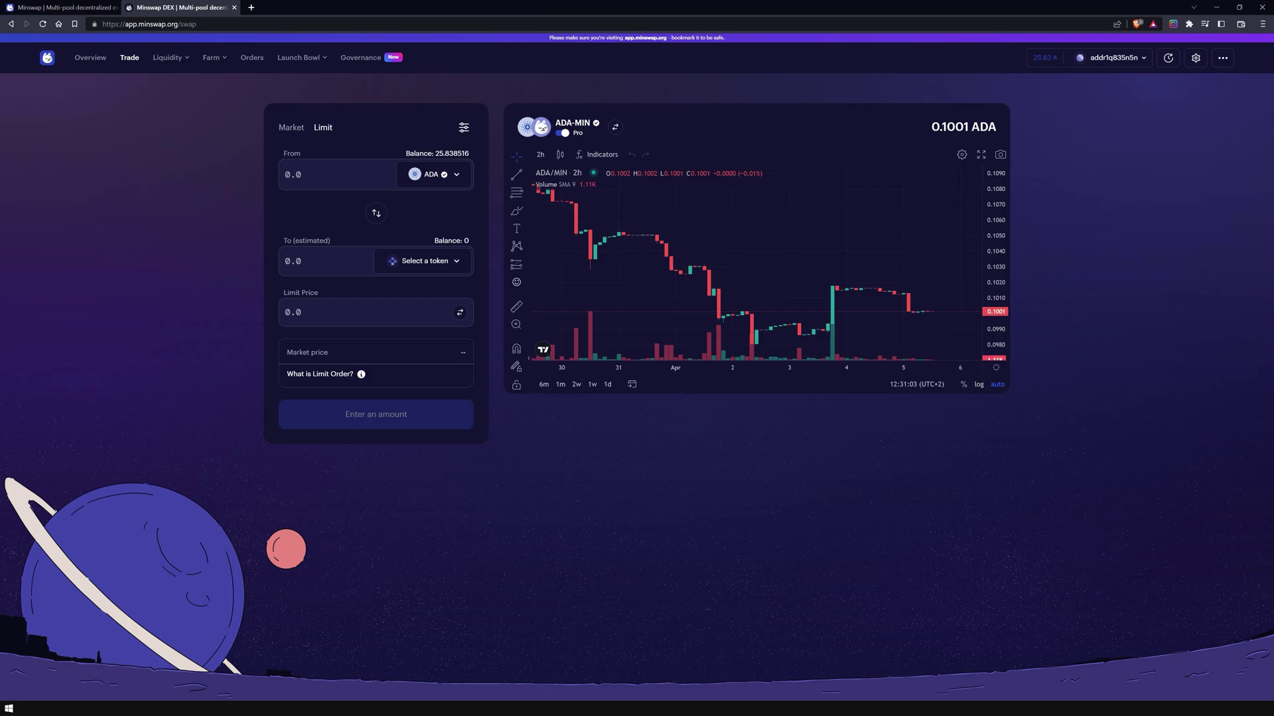
click(285, 174)
text(10)
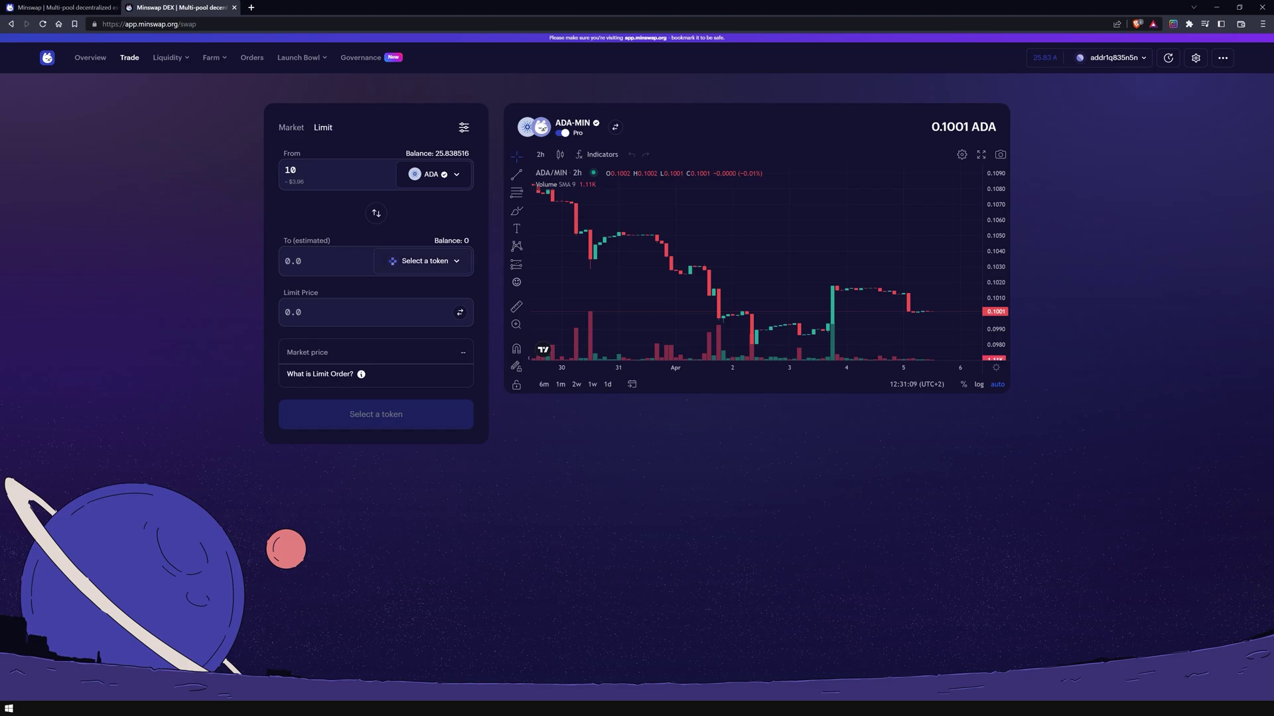
click(423, 261)
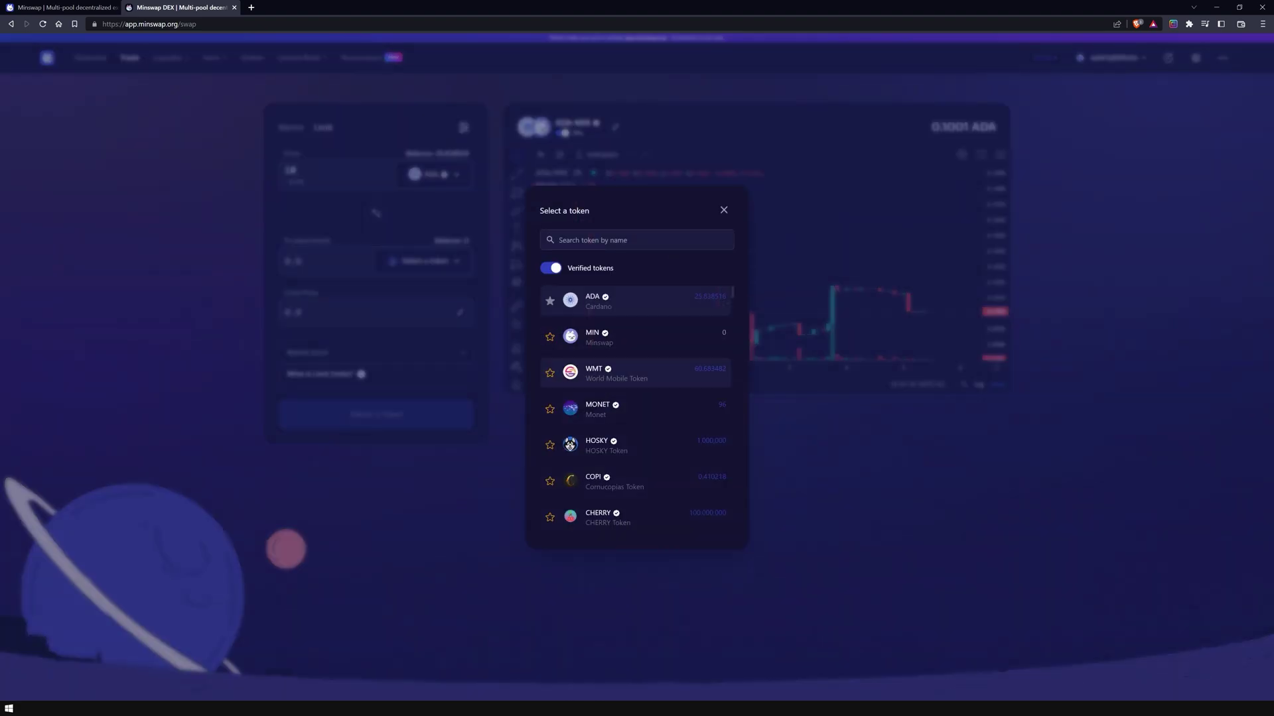
click(635, 373)
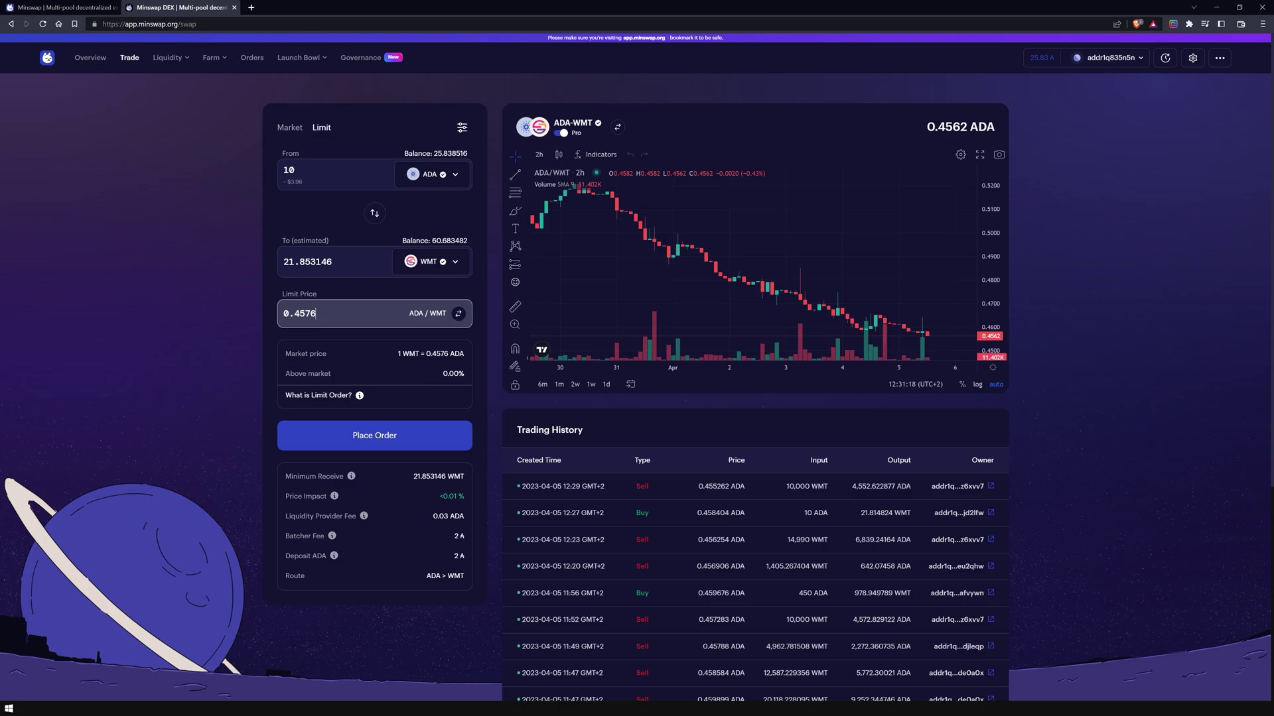
Step: Set the limit price of the order to 0.40 ADA per WMT
key(BackSpace)
key(BackSpace)
key(BackSpace)
text(0)
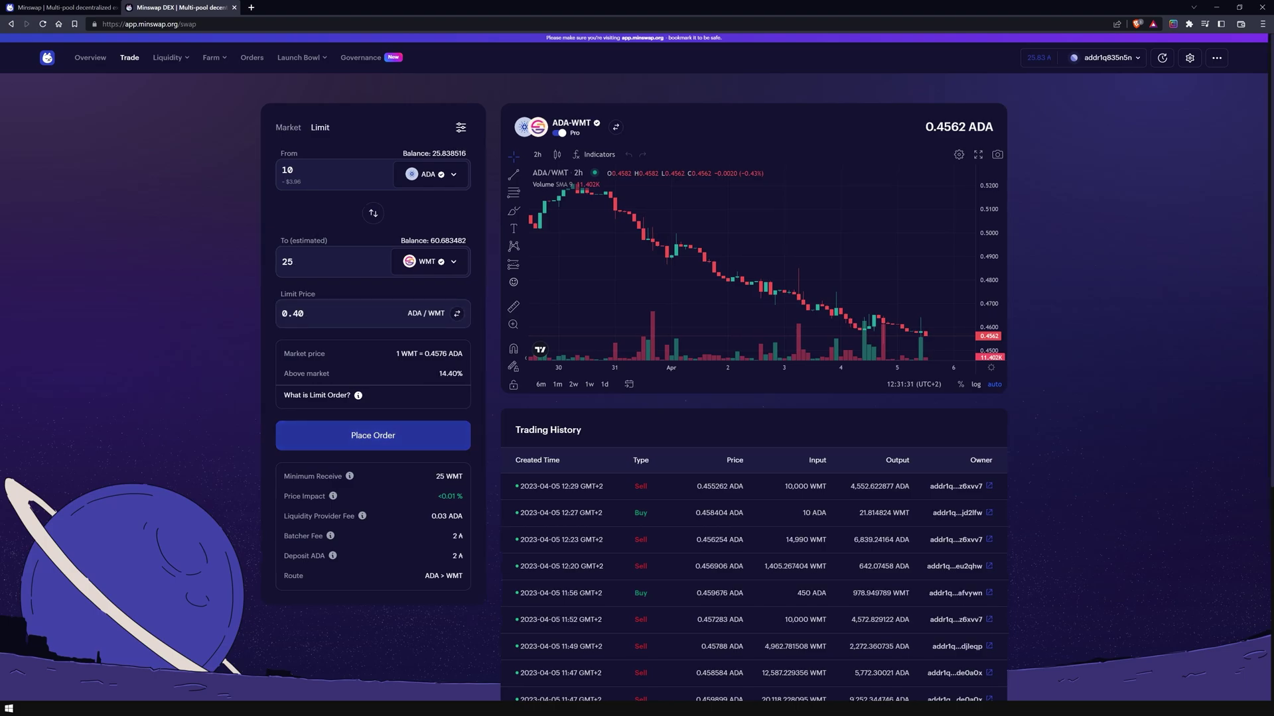
Step: Place the limit order of 10 ADA for 25 WMT, confirm it and sign with the wallet's spending password
click(374, 435)
click(634, 503)
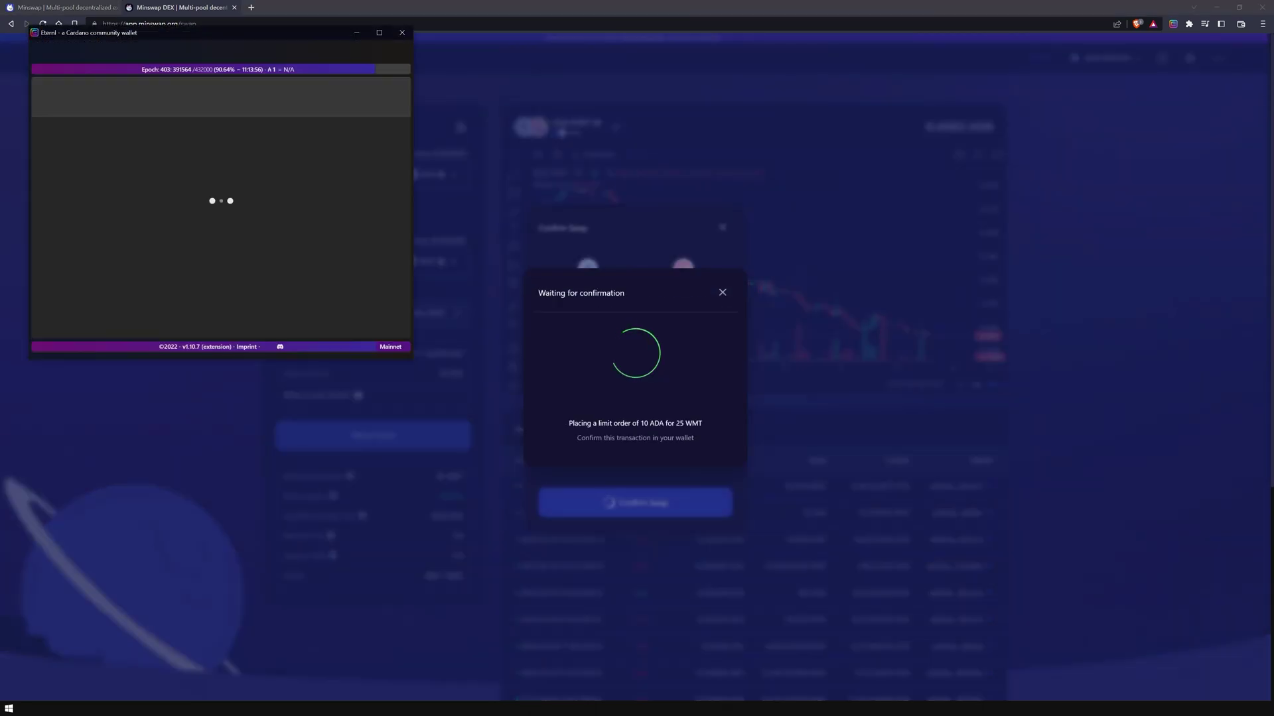
text(**************)
key(Return)
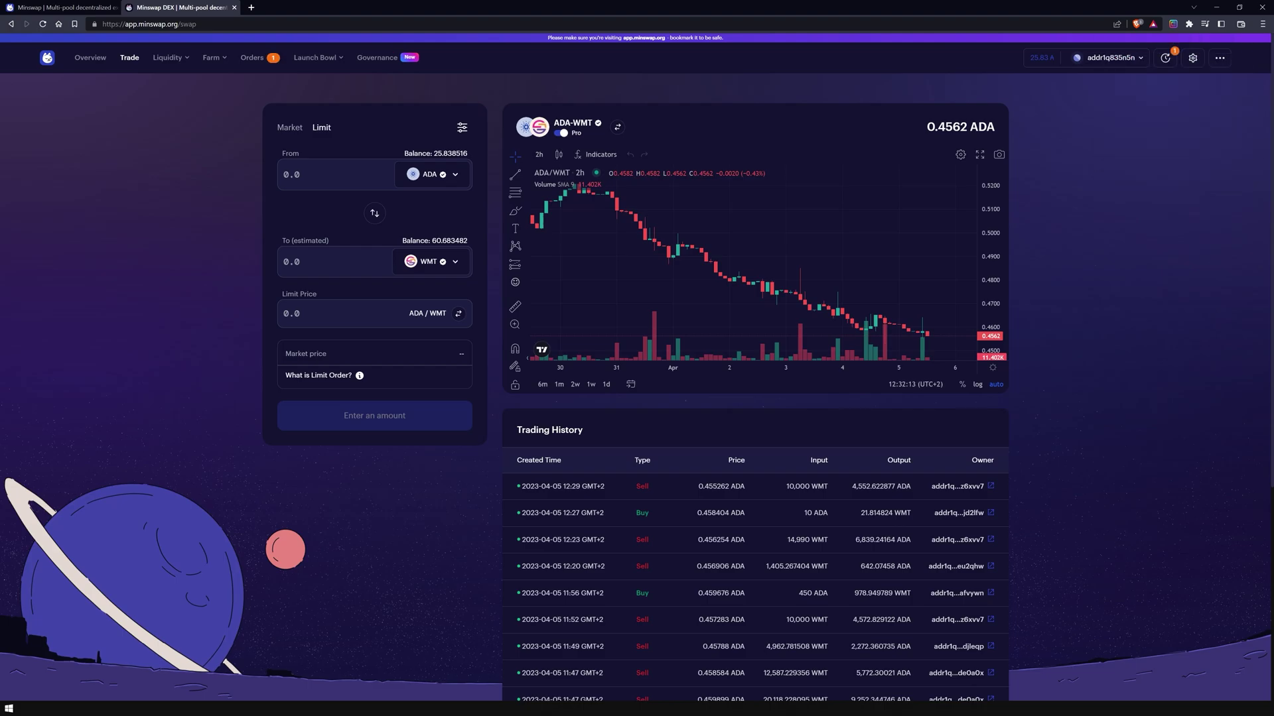
Step: Cancel the pending ADA-WMT limit order from the orders list and sign the cancellation with the wallet's spending password
click(252, 58)
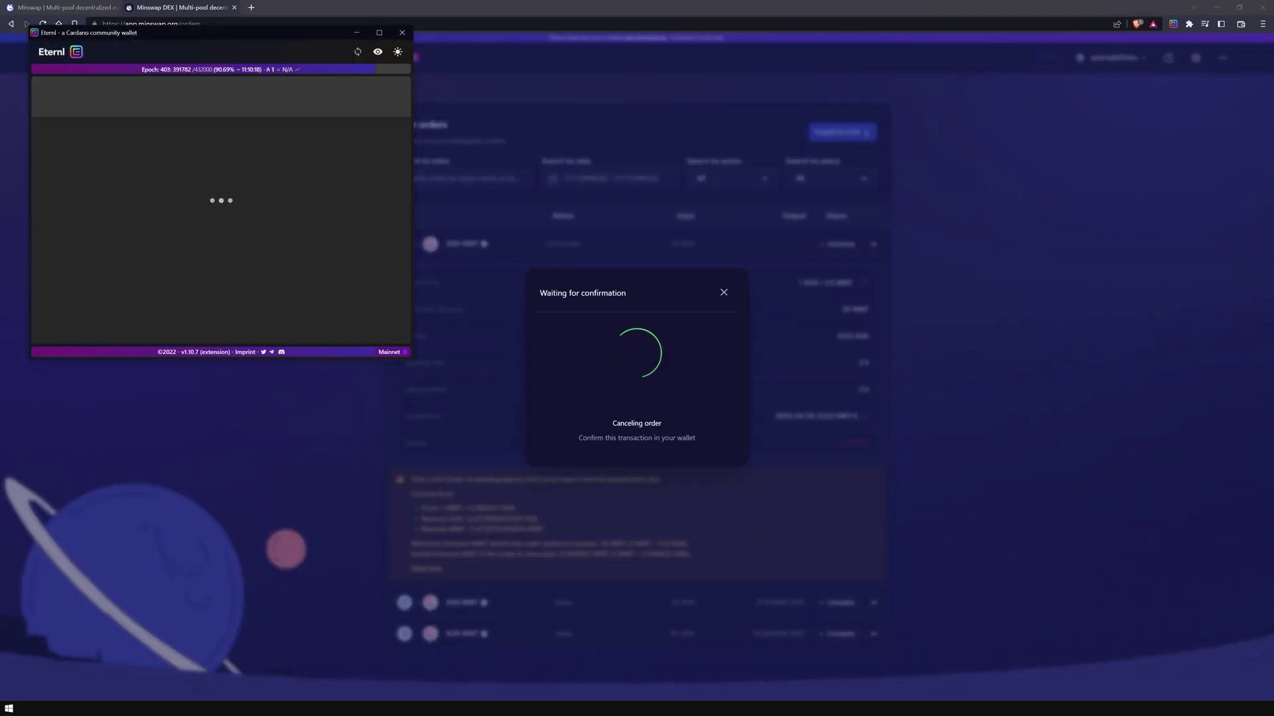
text(**********)
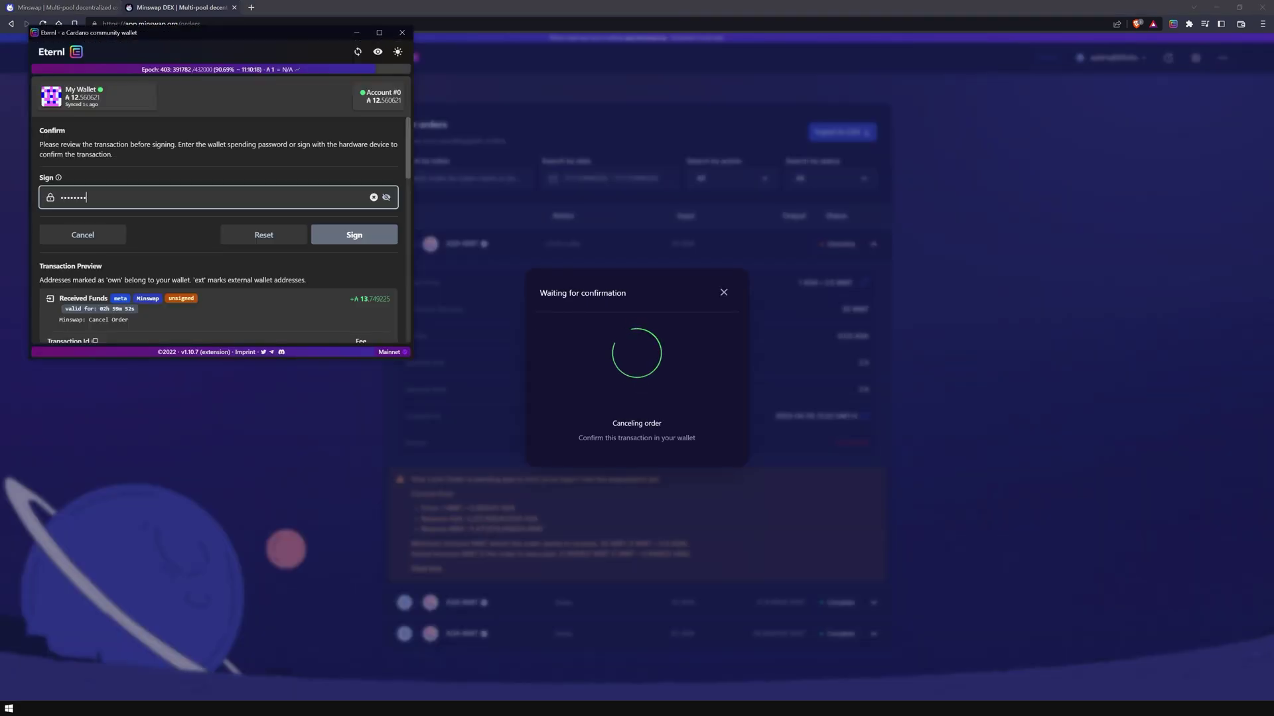
text(***)
key(Return)
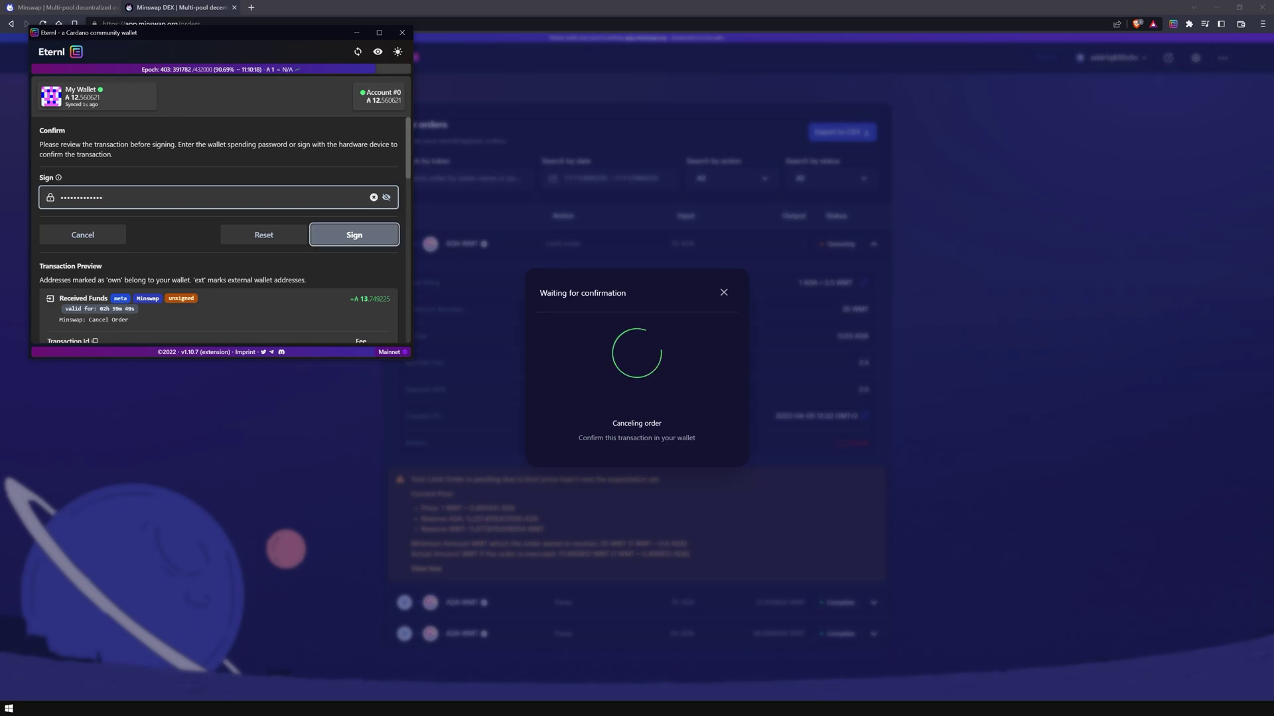